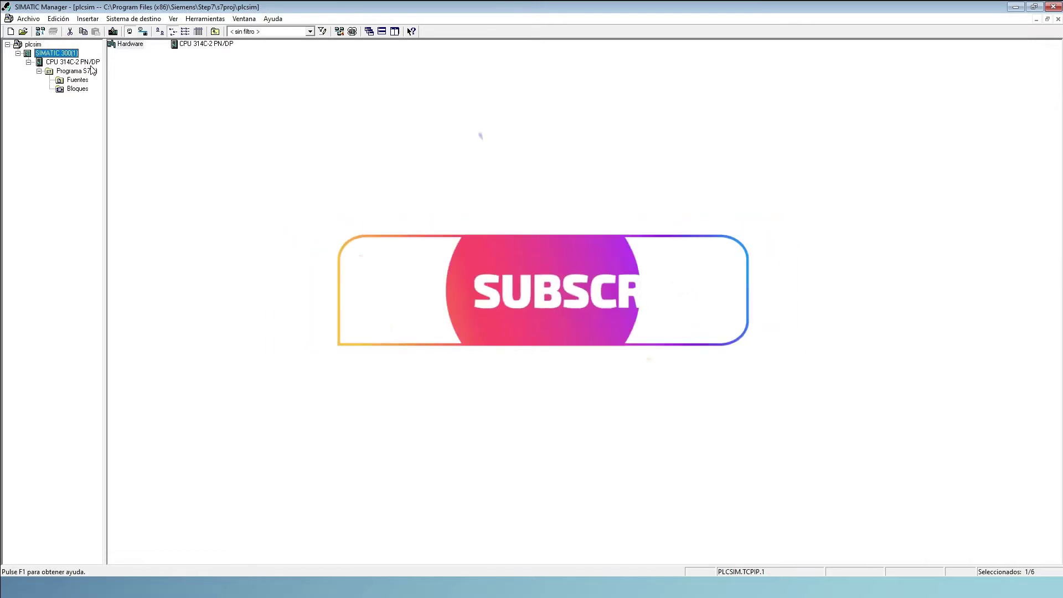
Step: Open the hardware configuration of the SIMATIC 300(1) station in a maximized window and enlarge the view of rack 0
click(134, 46)
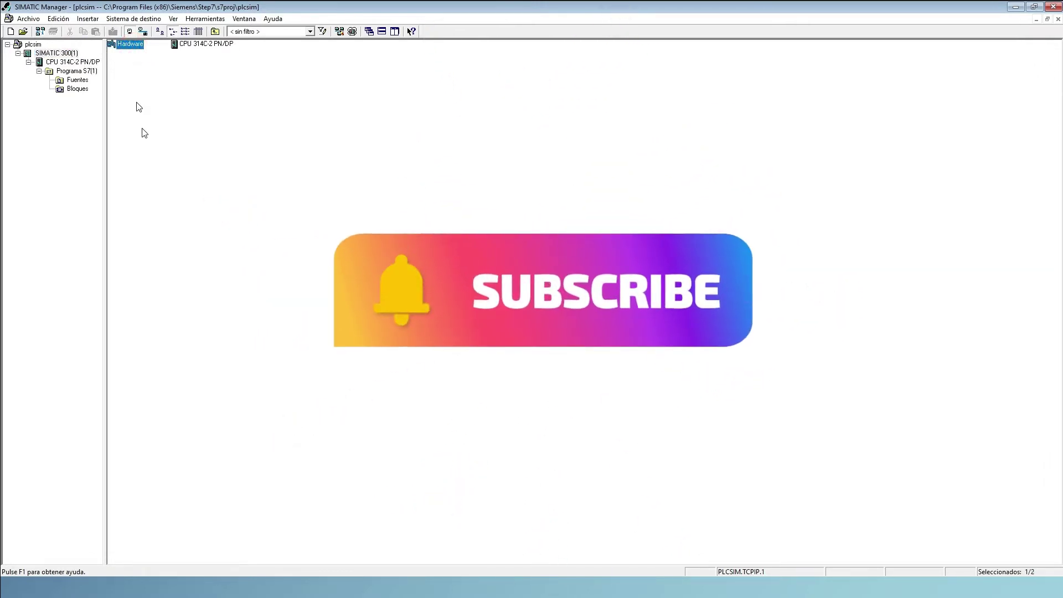
double_click(128, 46)
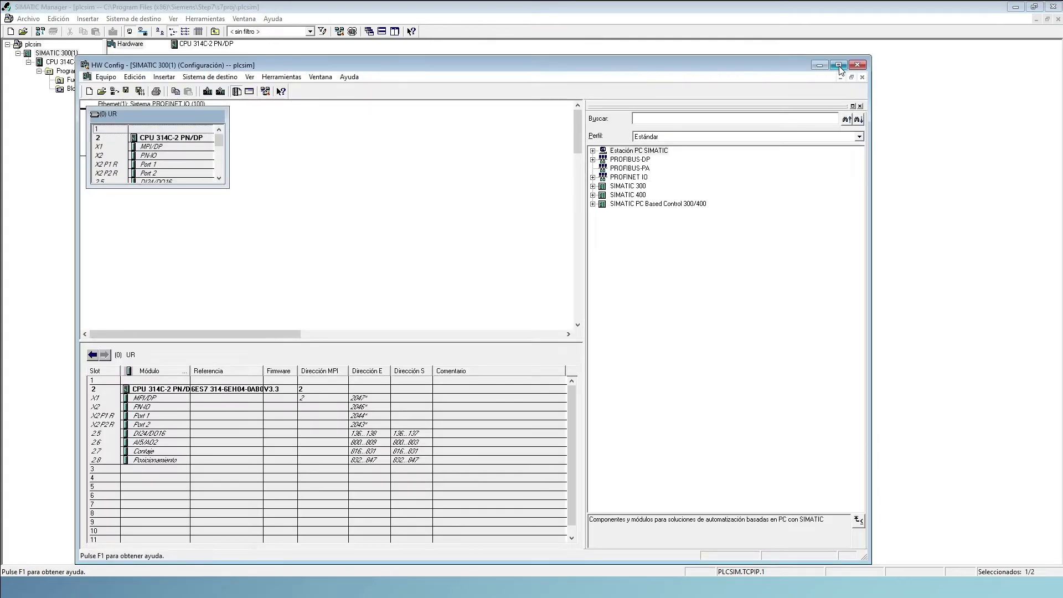
click(839, 66)
drag(123, 131, 125, 231)
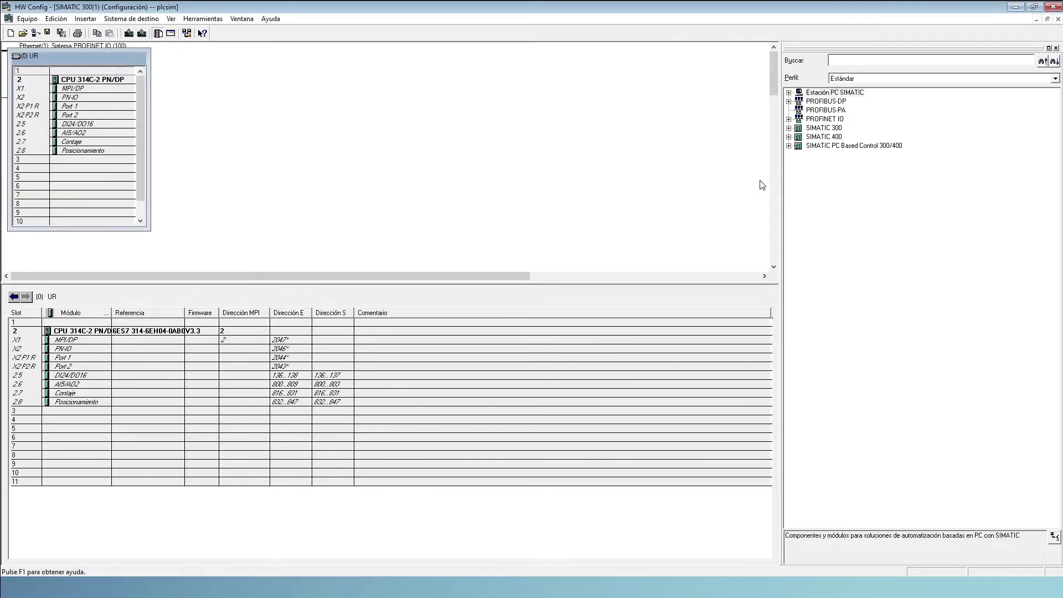
Step: Examine the IM 360 and IM 361 interface modules under SIMATIC 300 > IM-300 in the hardware catalogue
click(789, 137)
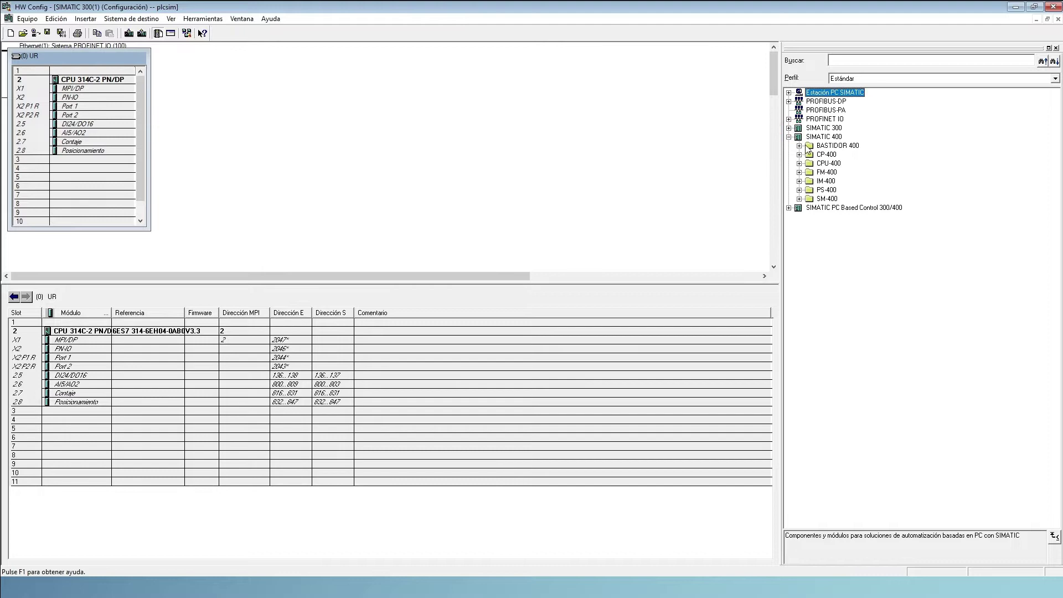
click(790, 137)
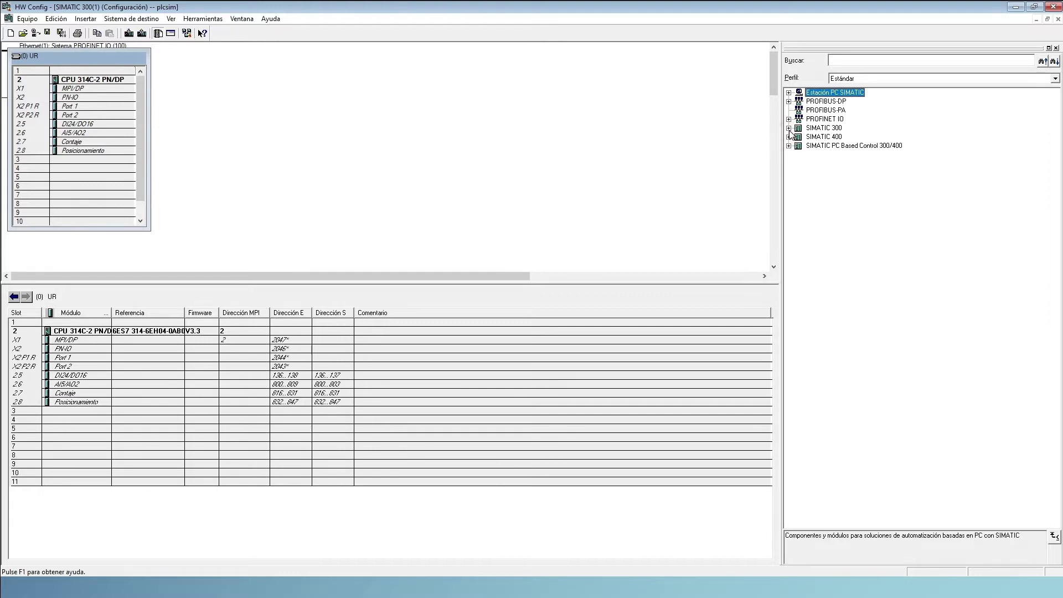
click(789, 128)
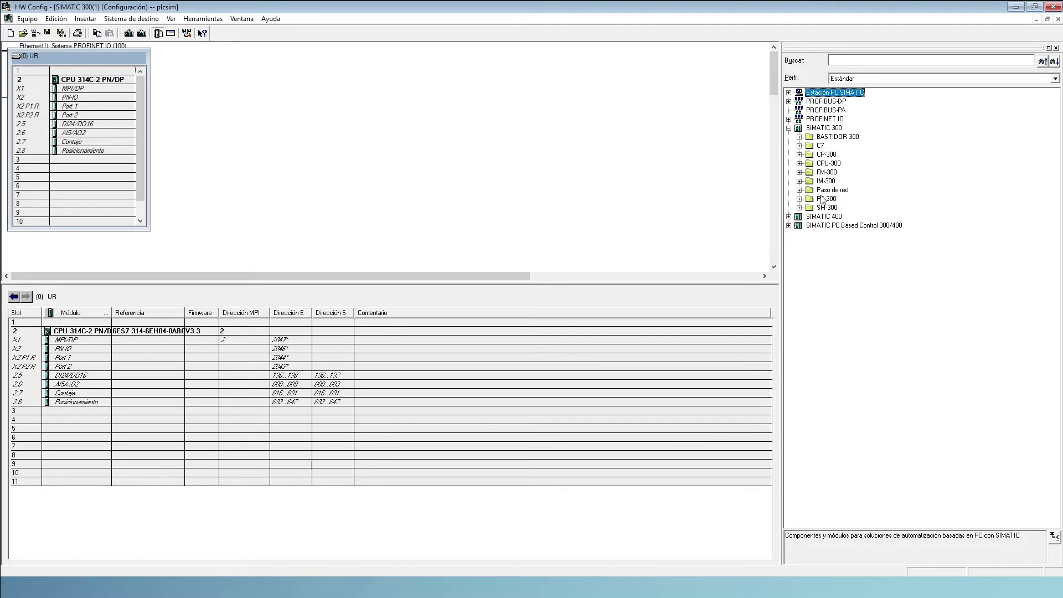
click(83, 90)
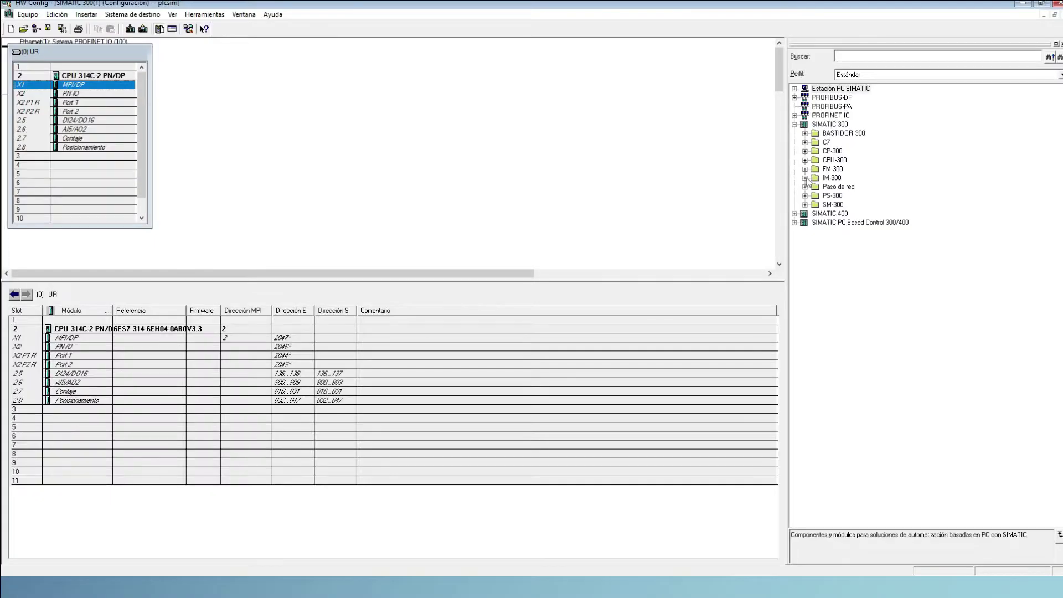
click(806, 177)
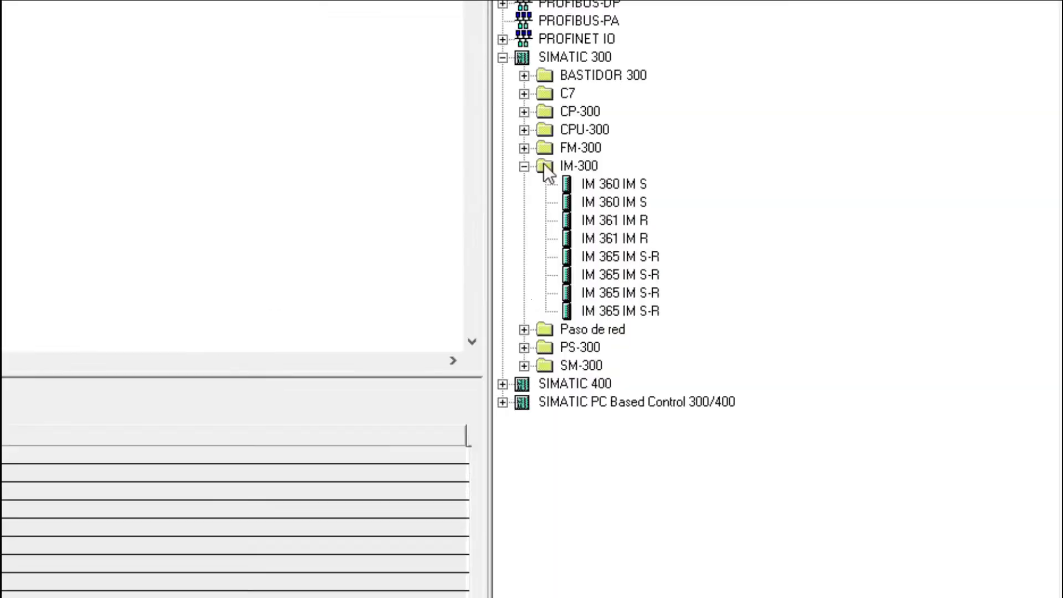
click(385, 199)
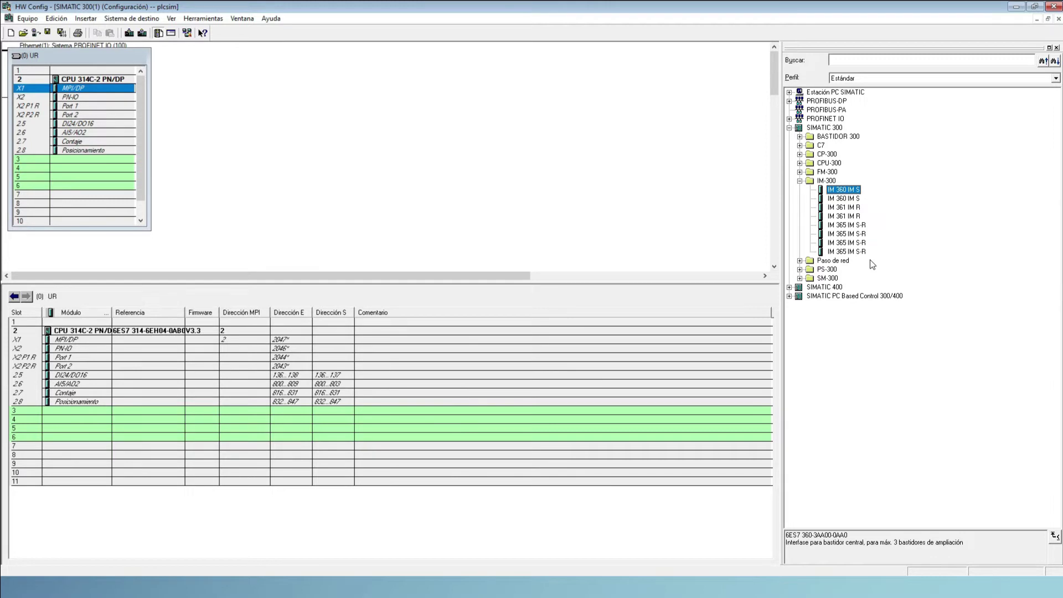
click(853, 208)
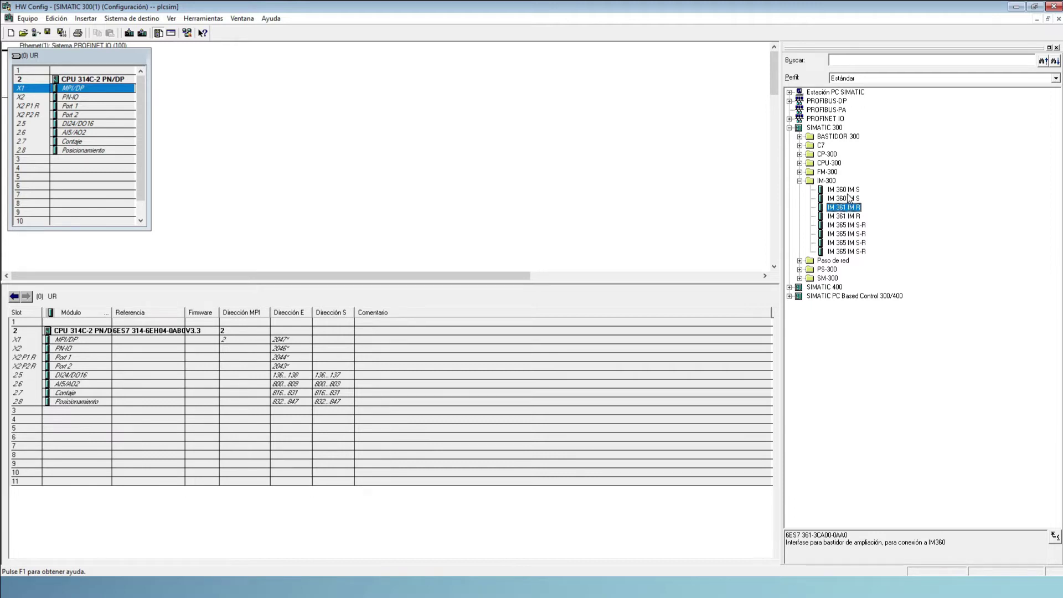
click(847, 192)
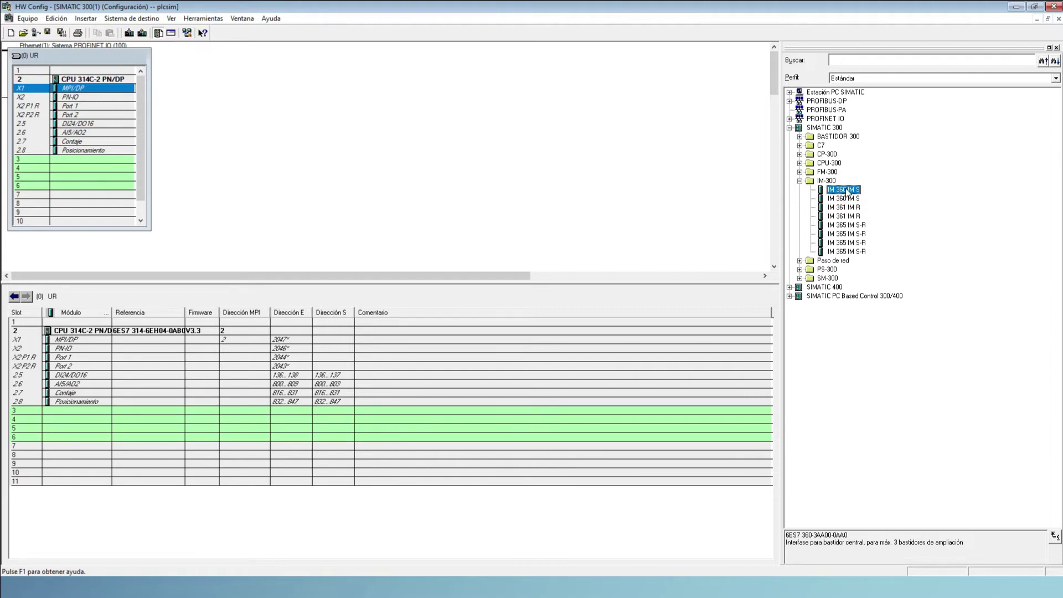
click(838, 208)
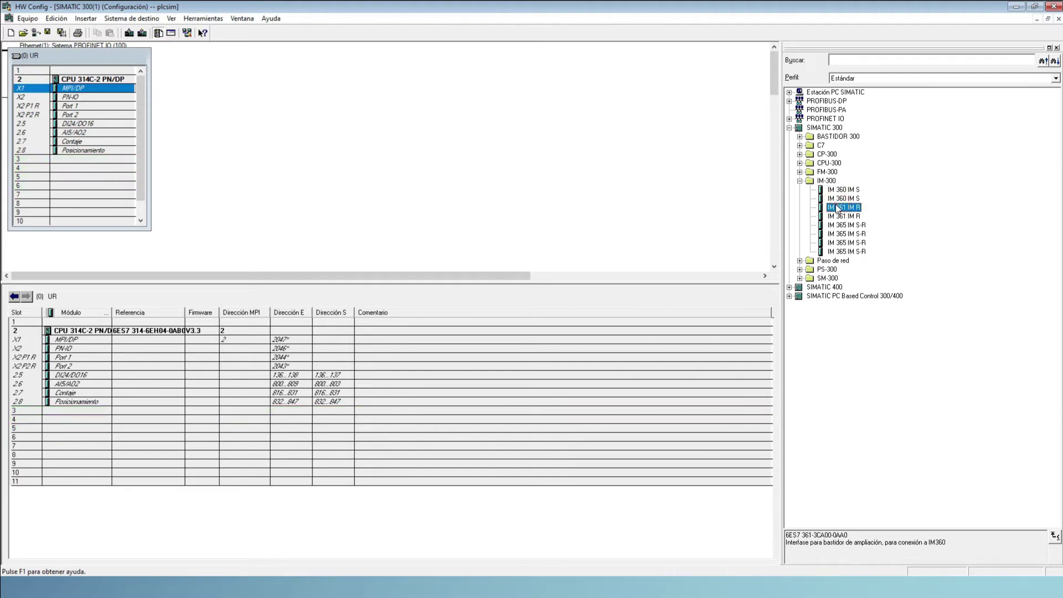
Step: Add a BASTIDOR 300 Perfil soporte as rack 1 and insert an IM 361 IM R (6ES7 361-3CA00-0AA0) in its slot 3
drag(837, 211, 231, 98)
click(827, 138)
click(800, 136)
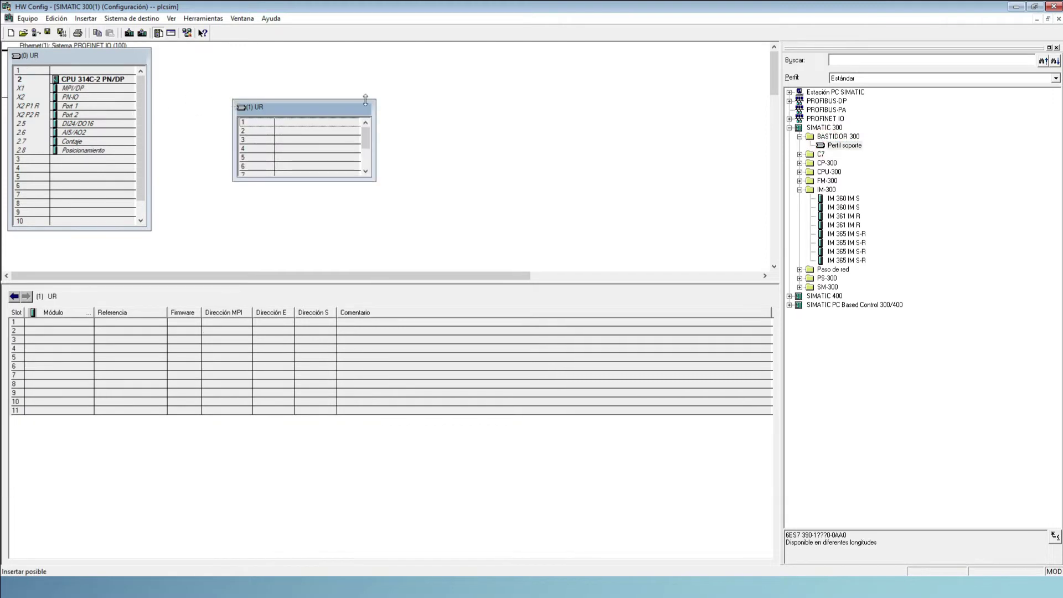
click(846, 217)
drag(846, 217, 325, 121)
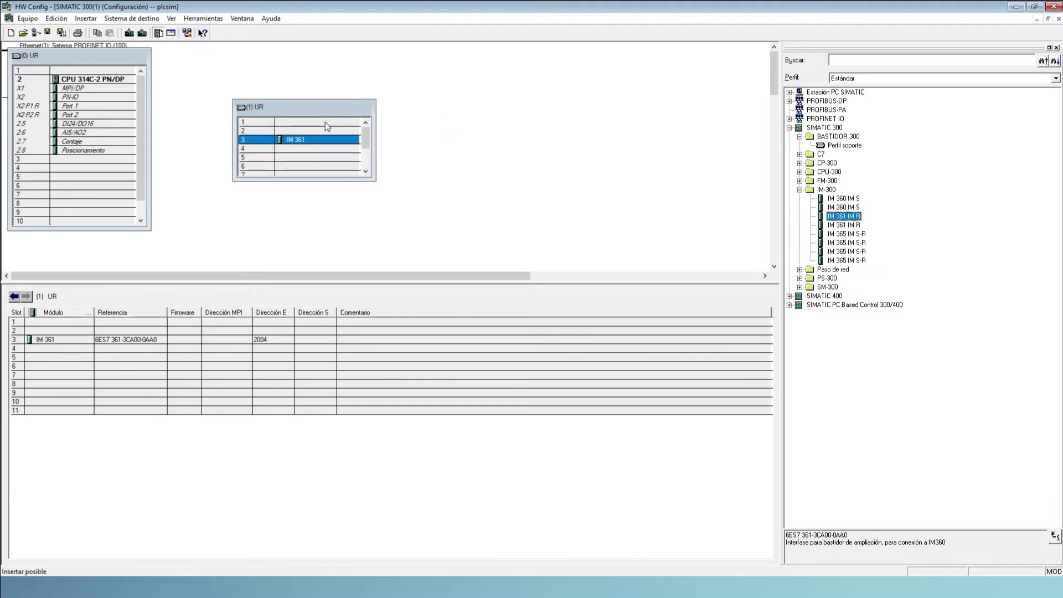
Step: Insert an IM 360 IM S (6ES7 360-3AA00-0AA0) in slot 3 of central rack 0
drag(843, 198, 105, 165)
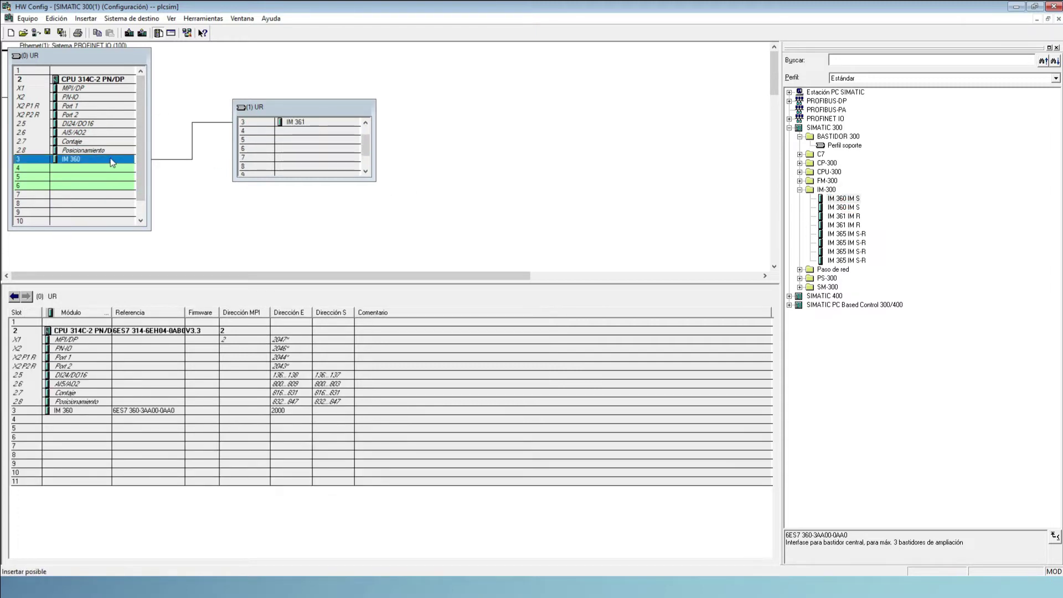
click(304, 122)
click(291, 148)
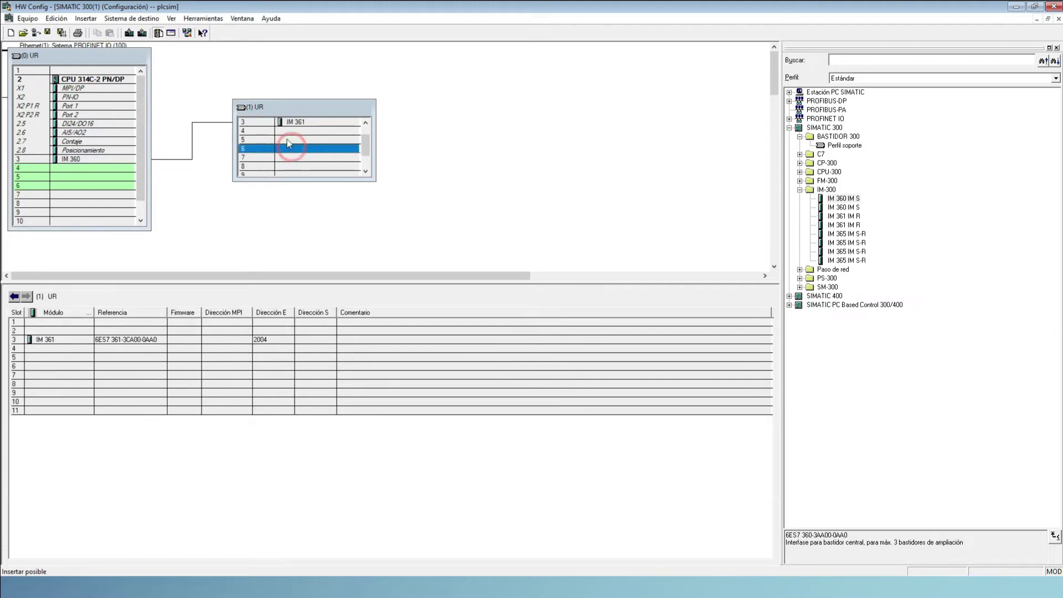
Step: Add another Perfil soporte as rack 2 and insert an IM 361 IM R (6ES7 361-3CA00-0AA0) in its slot 3
drag(843, 145, 483, 116)
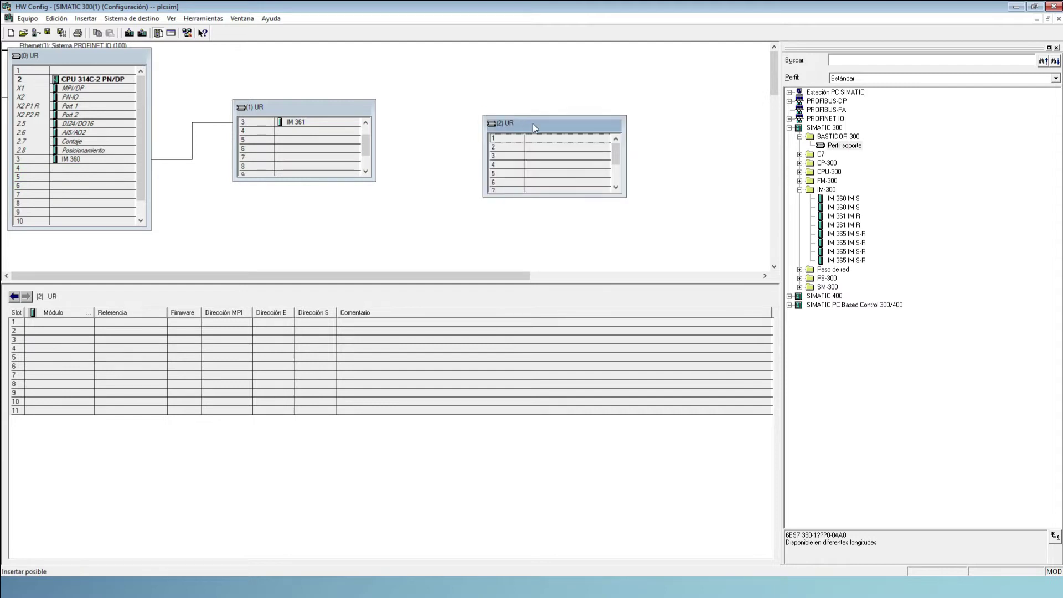
click(304, 125)
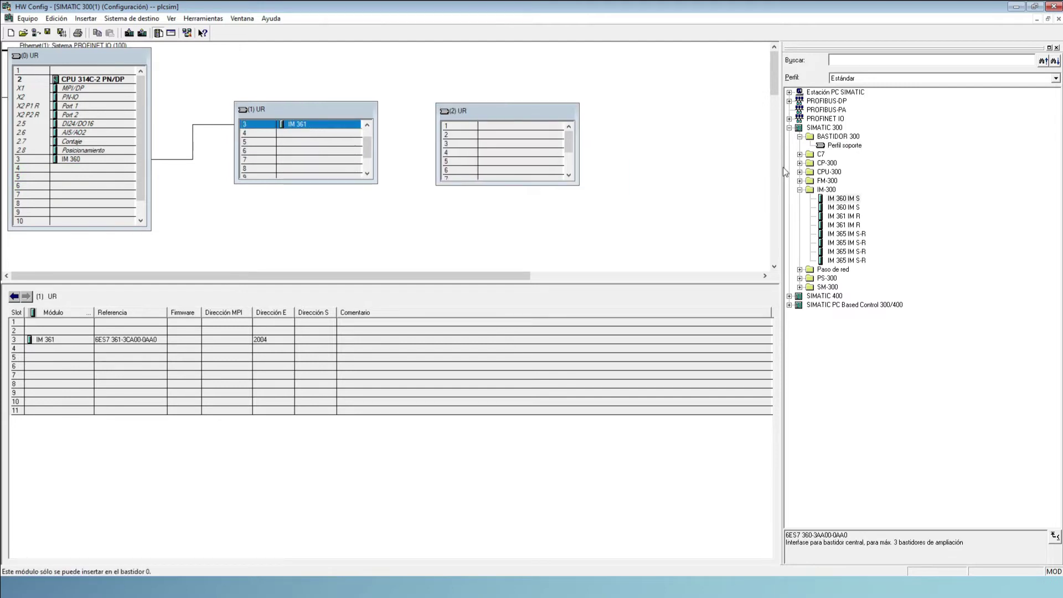
click(848, 217)
drag(851, 217, 531, 102)
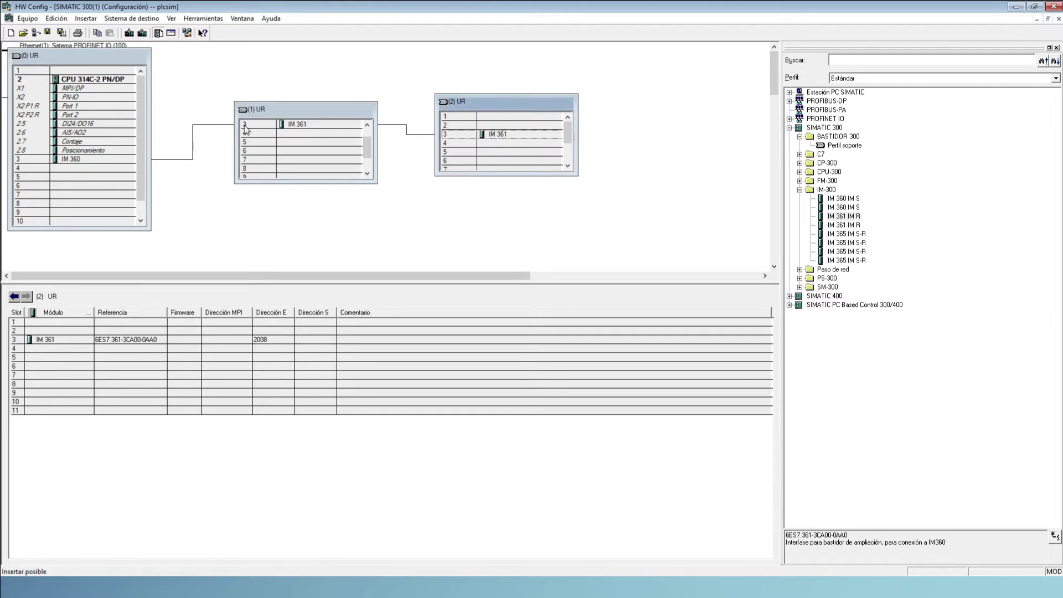
Step: Add rack 3 with an IM 361 IM R in slot 3, and move racks 1 and 2 up and closer to rack 0
drag(846, 146, 643, 109)
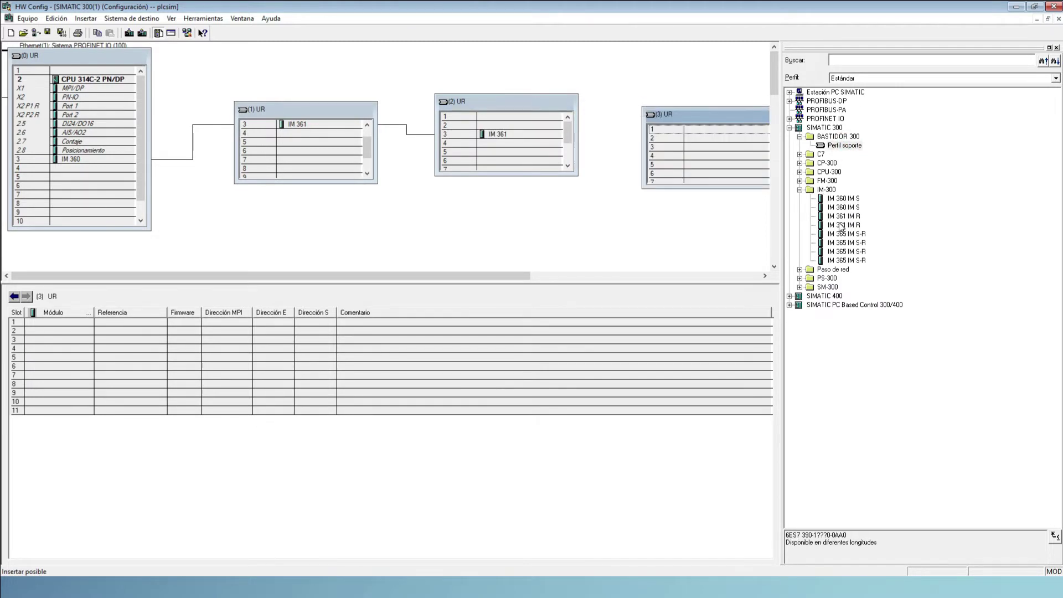
drag(841, 218, 706, 93)
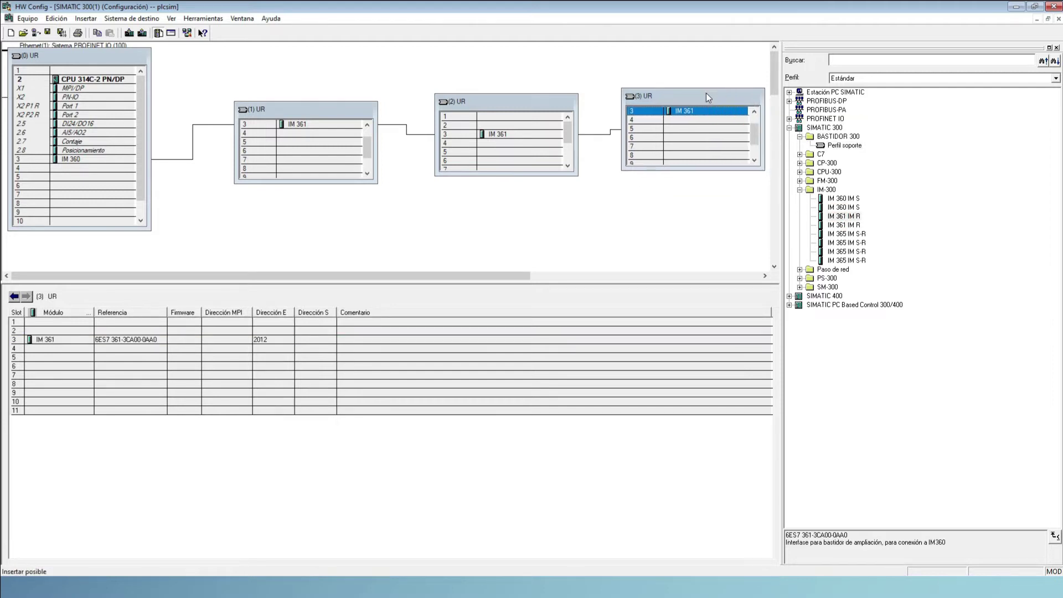
drag(500, 103, 432, 76)
drag(317, 108, 279, 76)
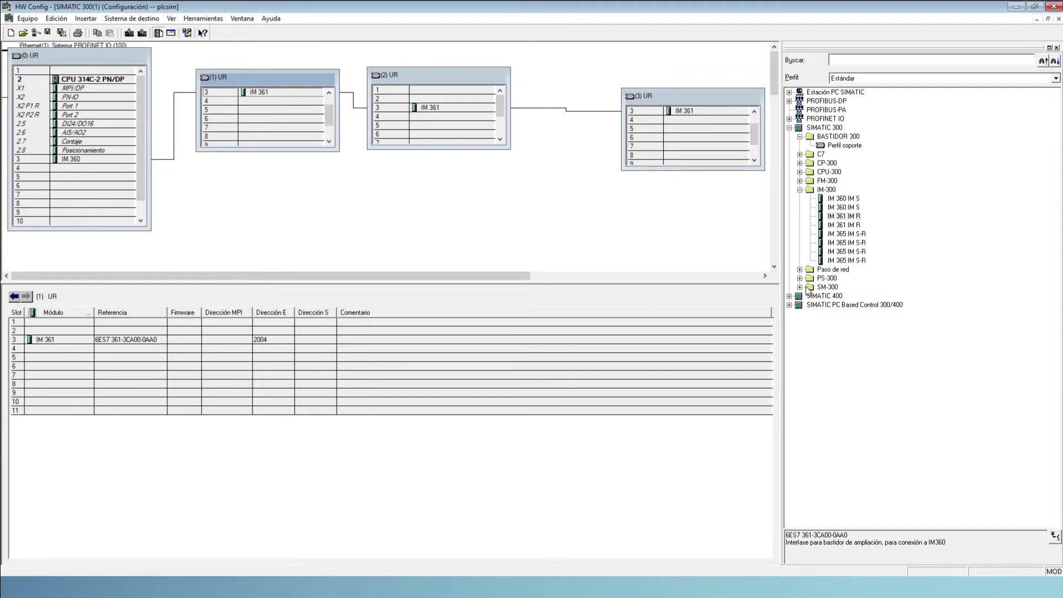
Step: Insert SM 321 DI16xDC24V digital input modules in slot 5 of racks 0 and 1, slot 6 of rack 2 and slot 7 of rack 3
click(799, 181)
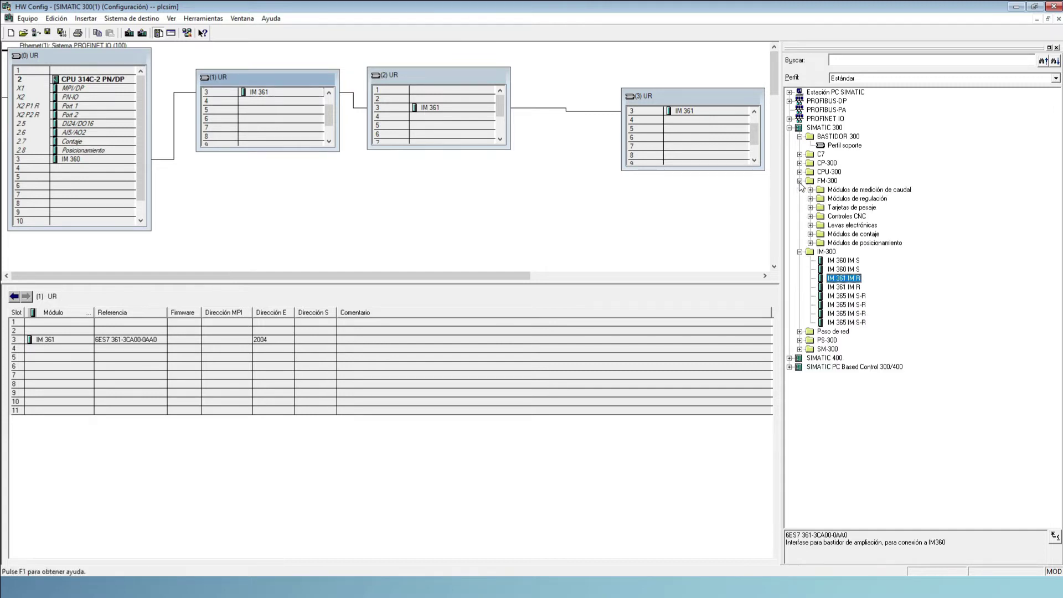
click(800, 349)
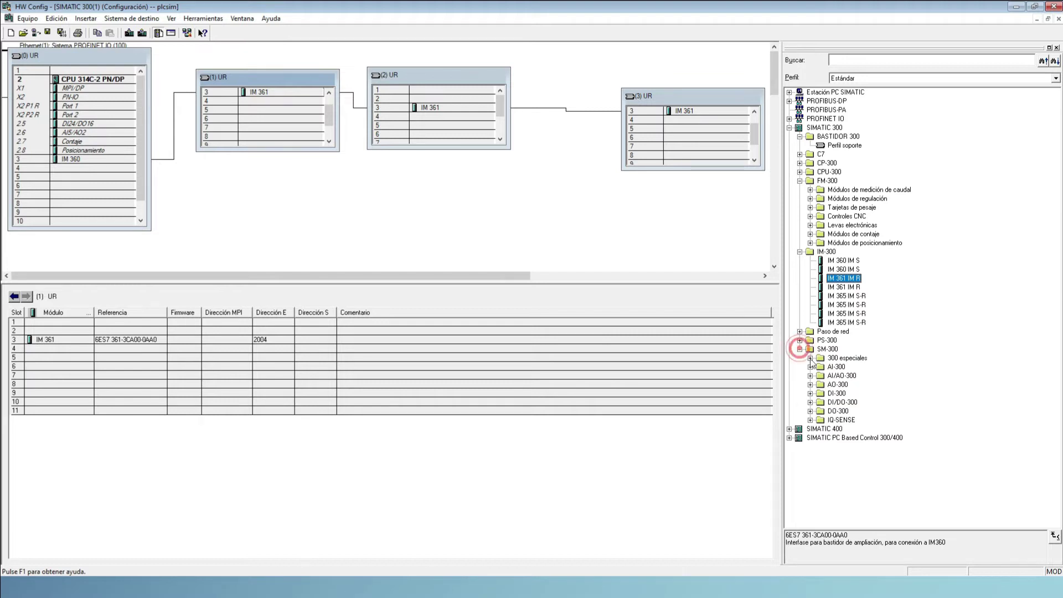
click(810, 393)
drag(864, 377, 78, 167)
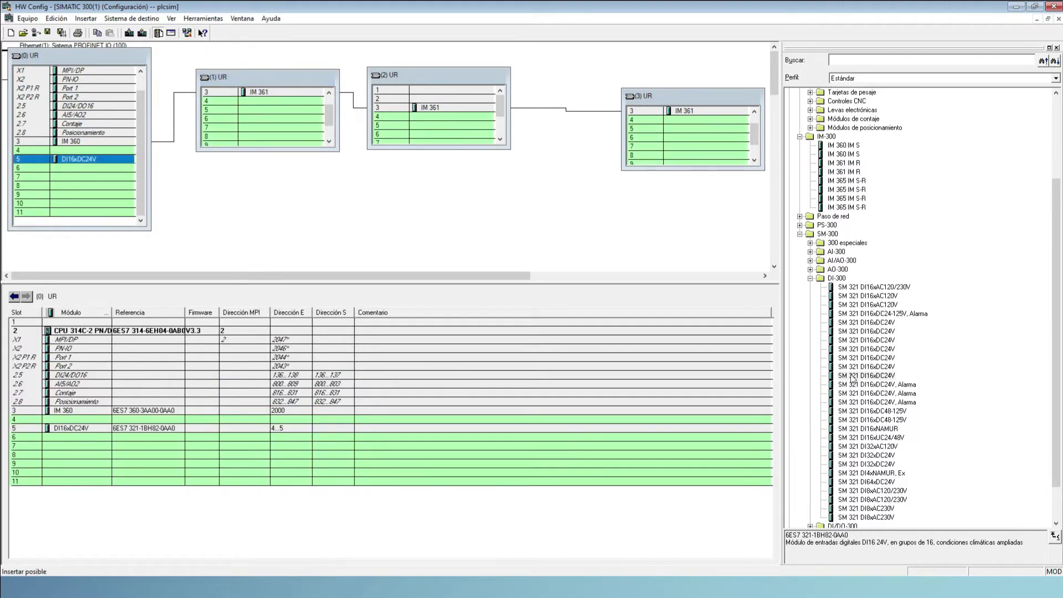
drag(856, 376, 291, 109)
drag(874, 340, 685, 129)
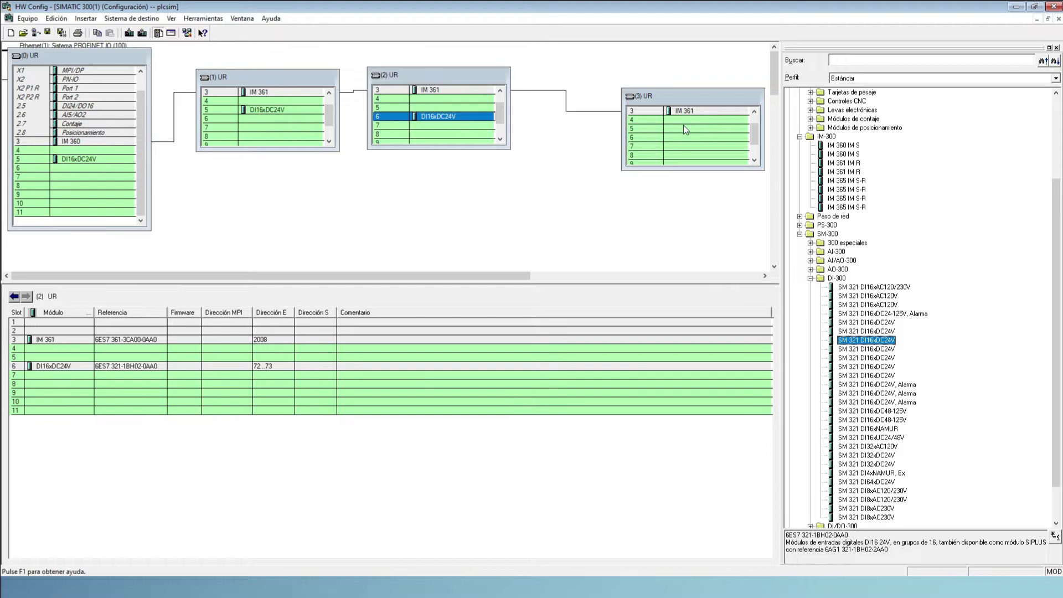
drag(867, 323, 706, 115)
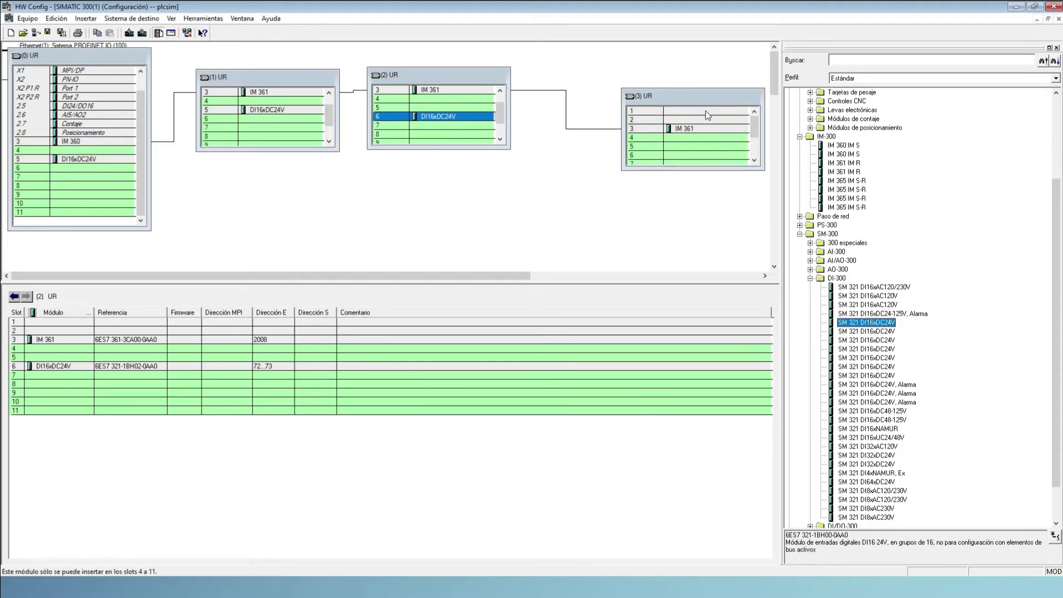
drag(850, 327, 717, 134)
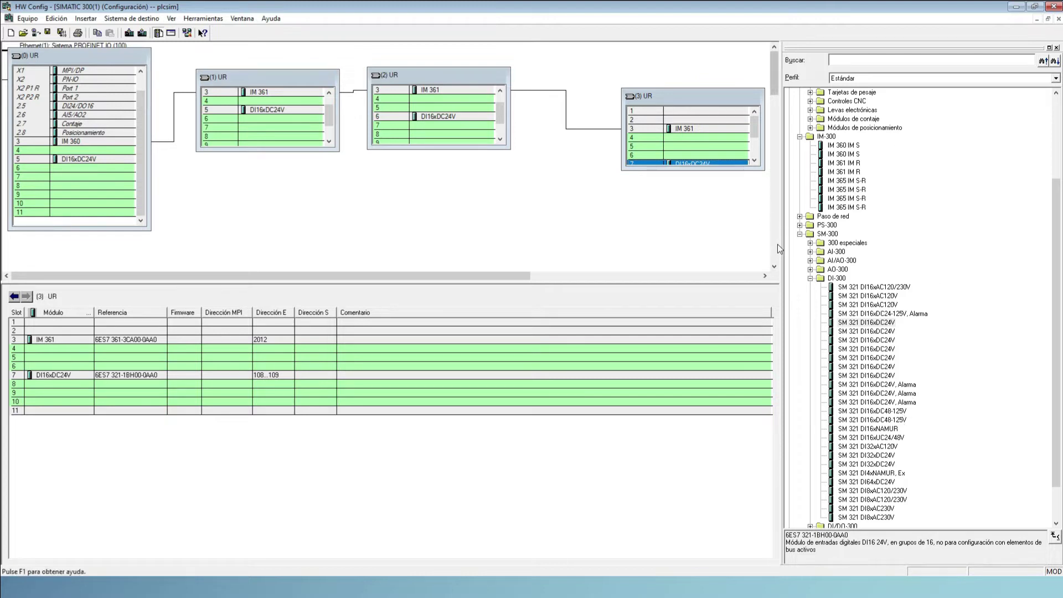
Step: Examine the catalogue descriptions of the IM 365 IM S-R interface module variants for connecting one expansion rack
double_click(827, 234)
click(838, 305)
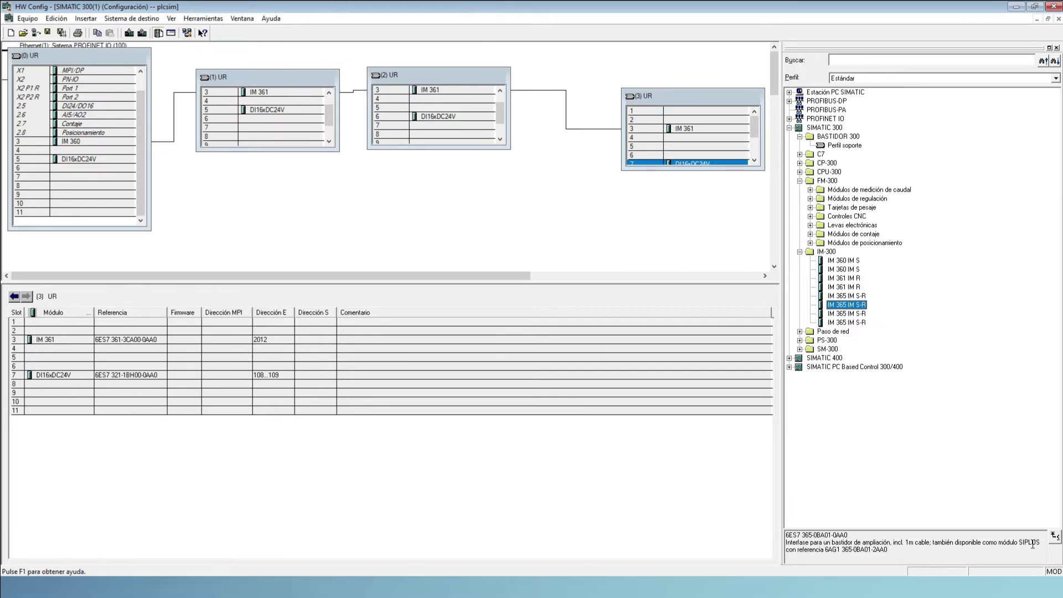
key(Down)
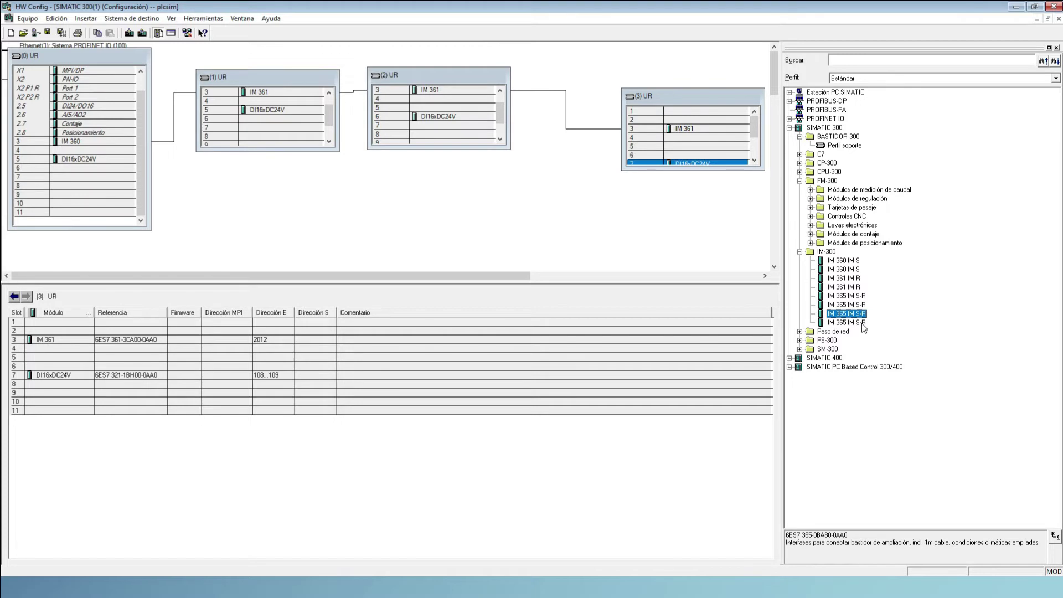
click(863, 324)
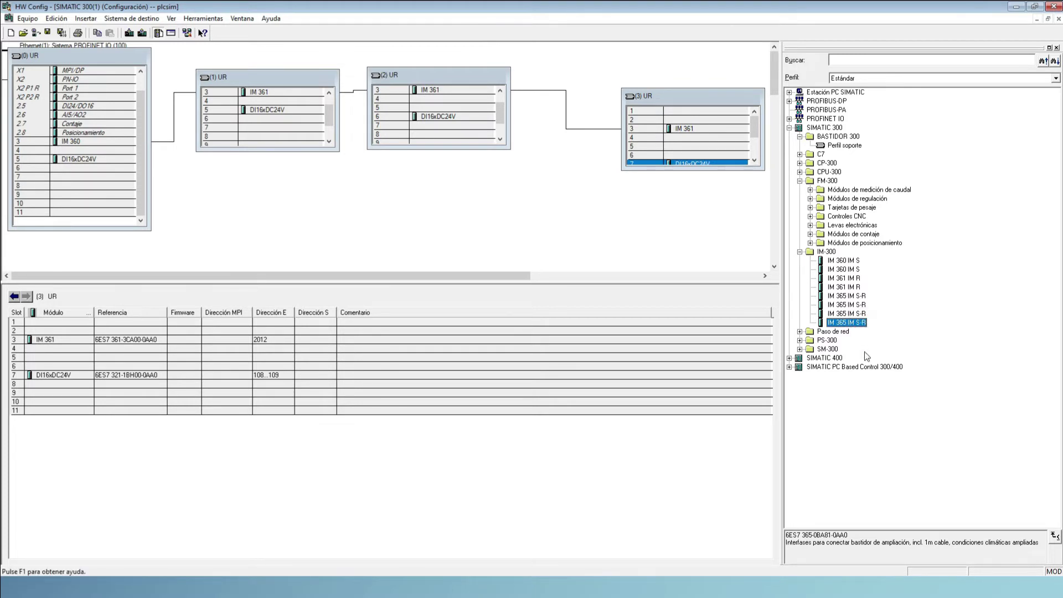
click(855, 306)
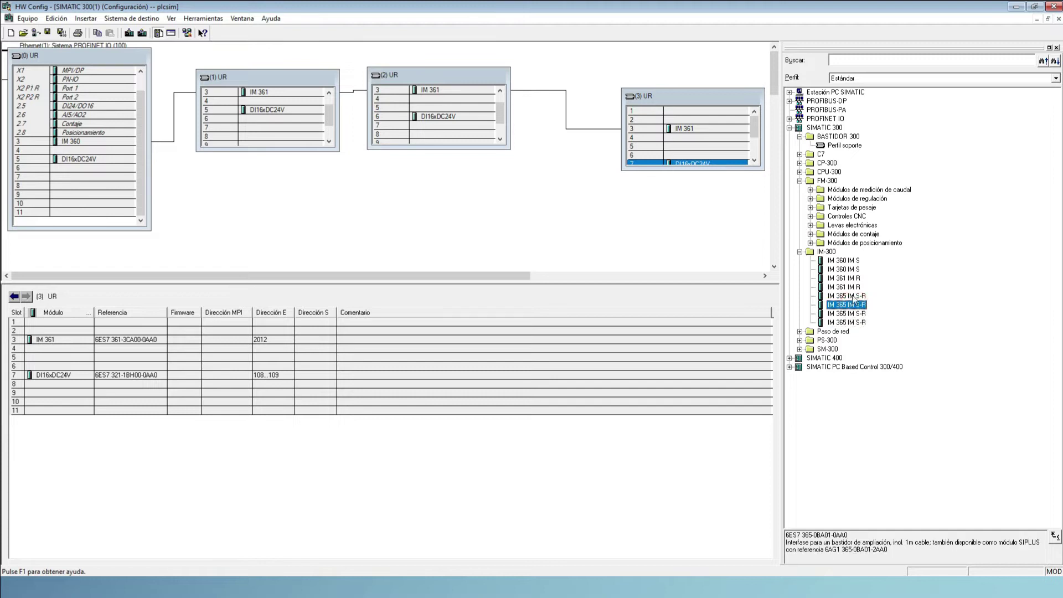
drag(848, 295, 388, 238)
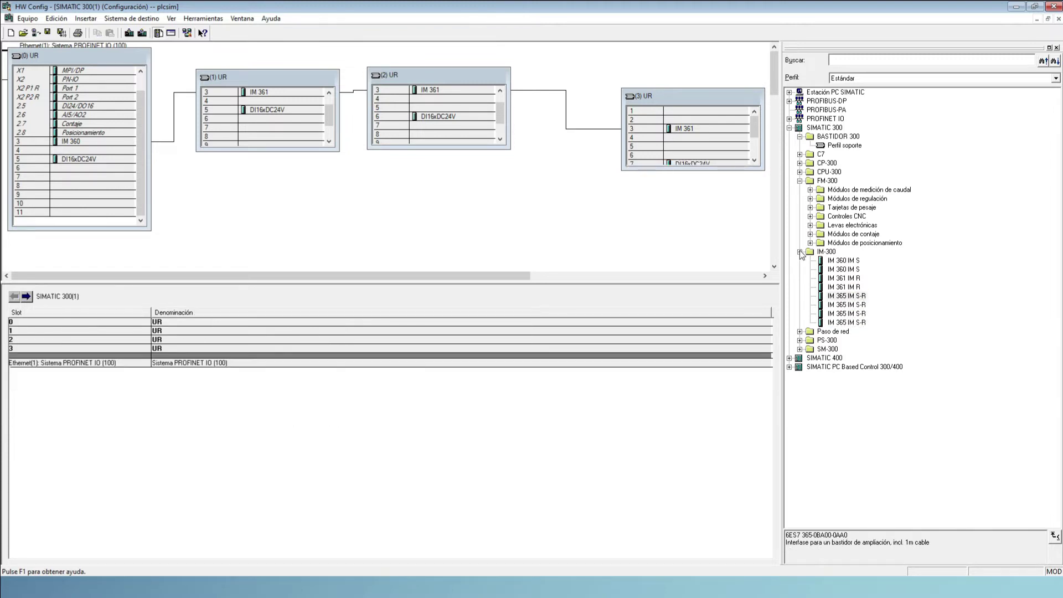
click(800, 251)
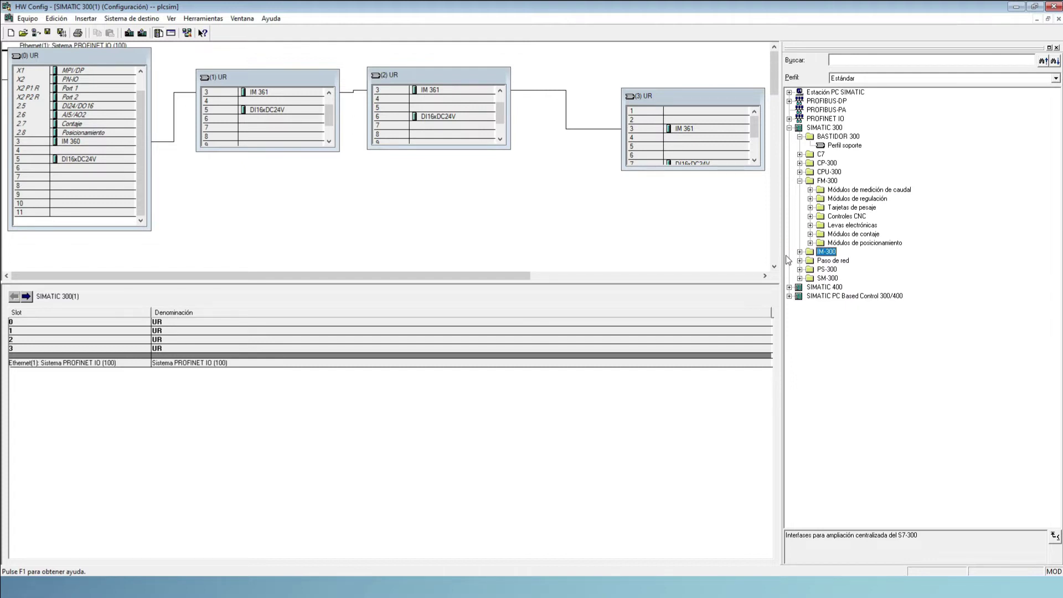
click(97, 71)
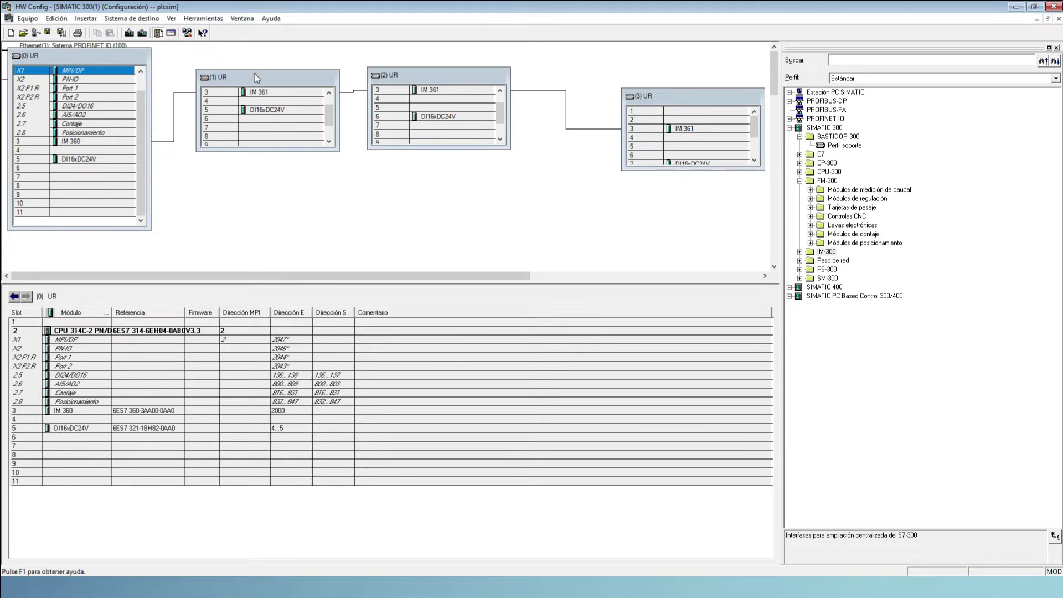
Step: Rearrange expansion racks 1, 2 and 3 higher in the station layout, bringing rack 3 closer to rack 2
drag(255, 74, 249, 67)
drag(411, 81, 404, 72)
drag(660, 95, 606, 55)
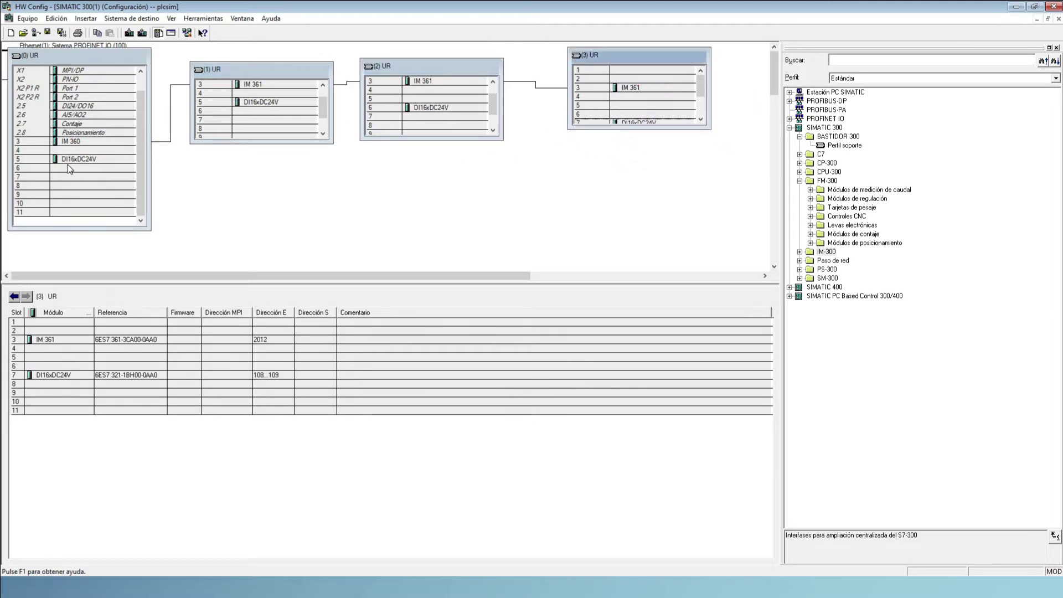
Step: Examine the MPI/DP (X1) and PN-IO (X2) interfaces of the CPU in rack 0
click(89, 72)
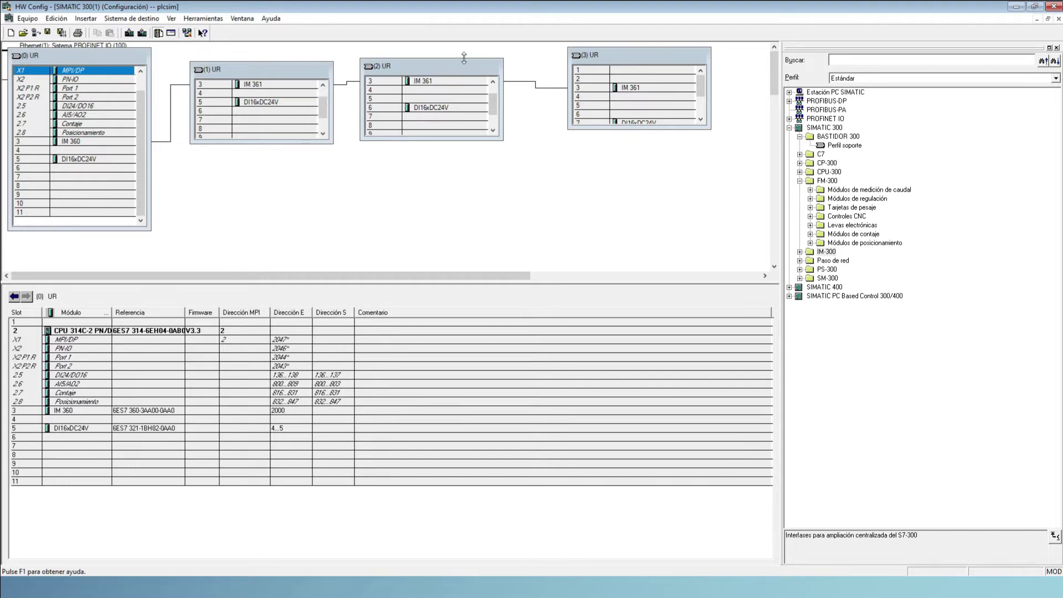
click(79, 80)
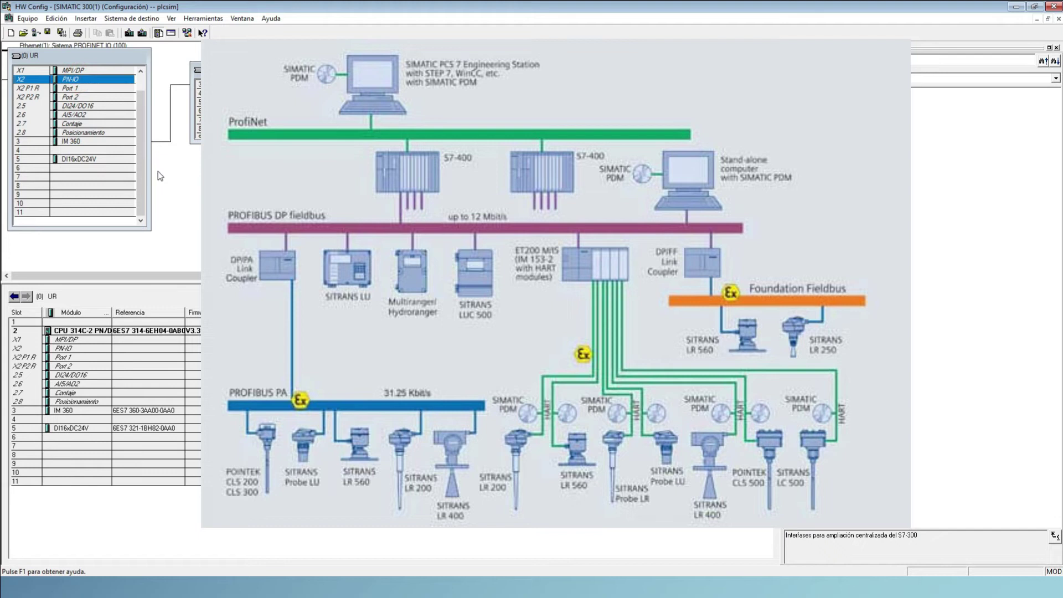
click(108, 73)
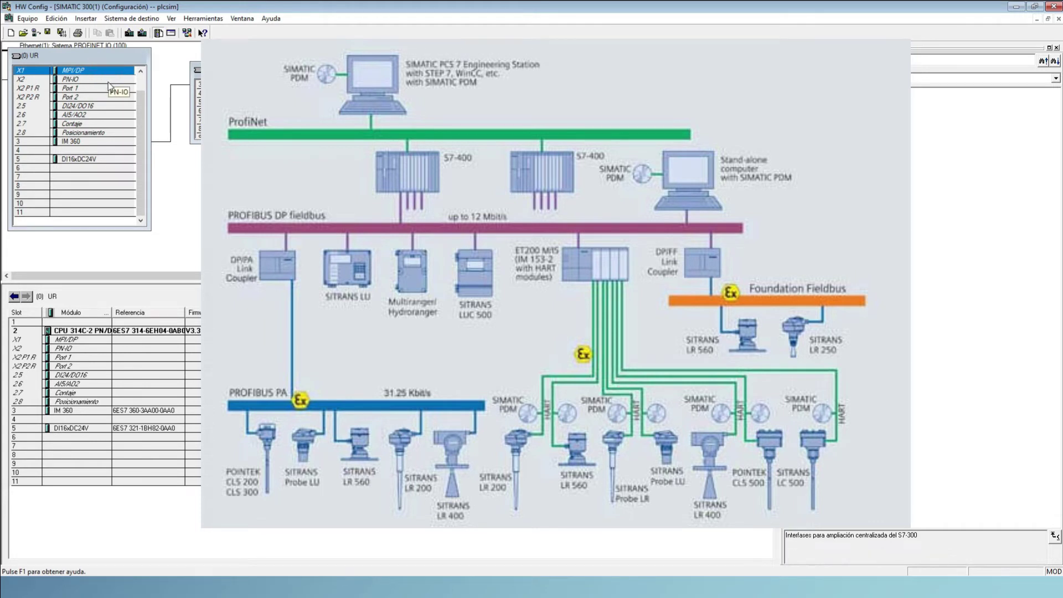
click(109, 82)
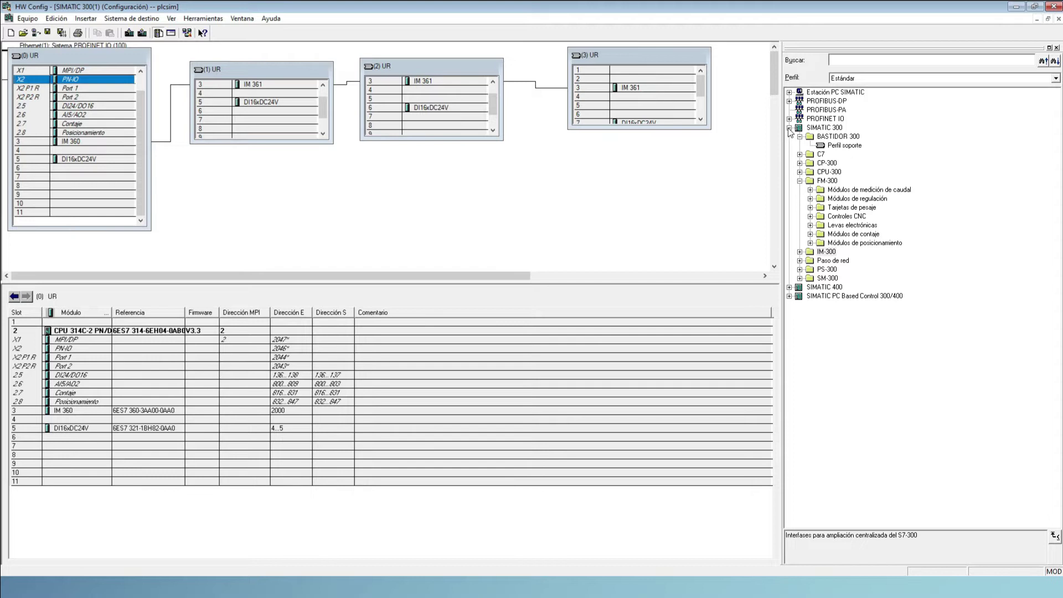
Step: Collapse the BASTIDOR 300 and FM-300 folders under SIMATIC 300 in the hardware catalogue
click(789, 128)
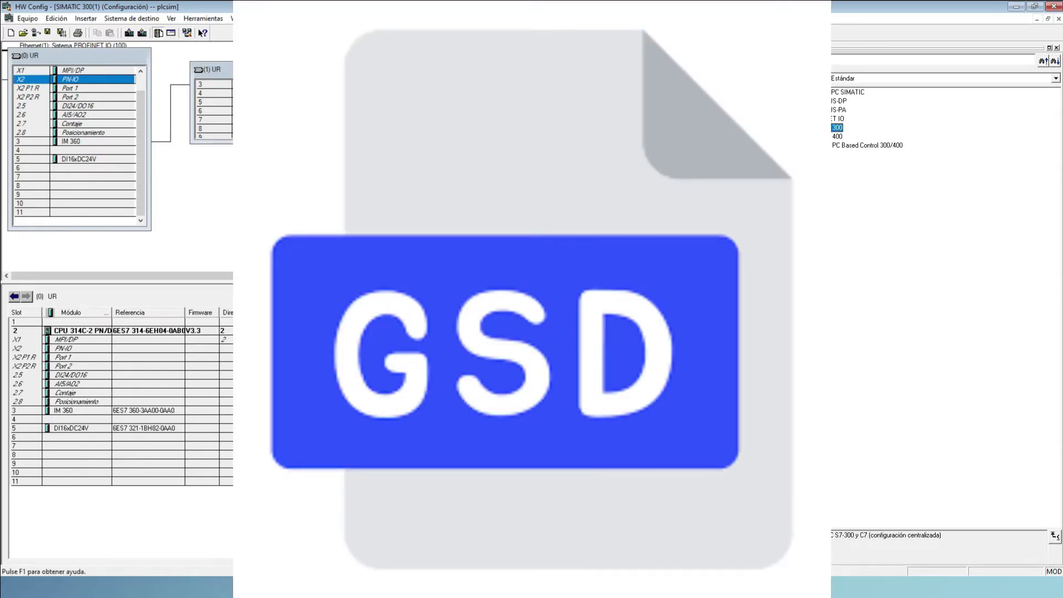
click(789, 128)
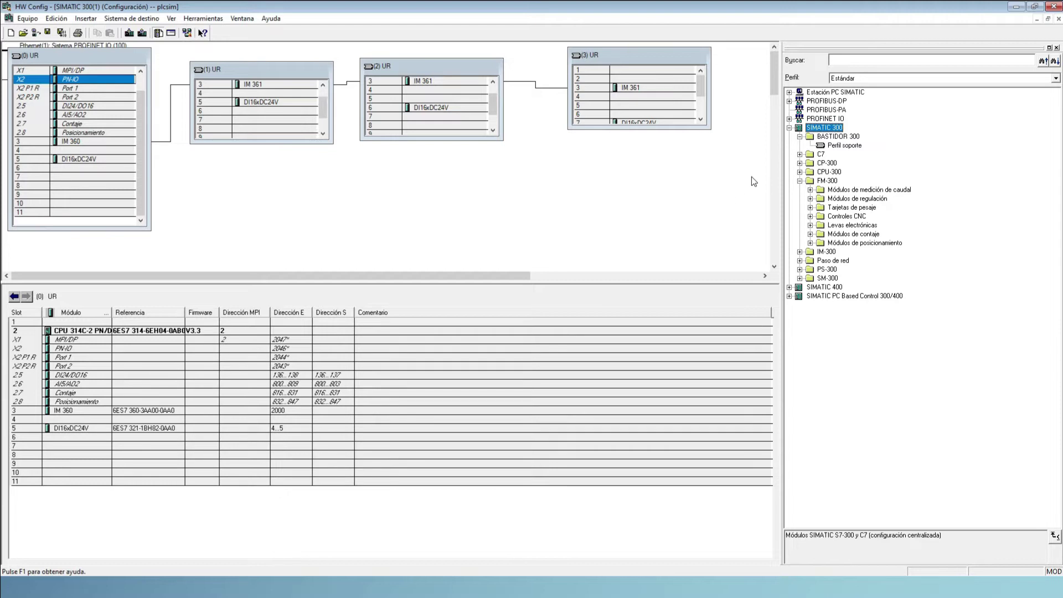
click(799, 136)
click(91, 72)
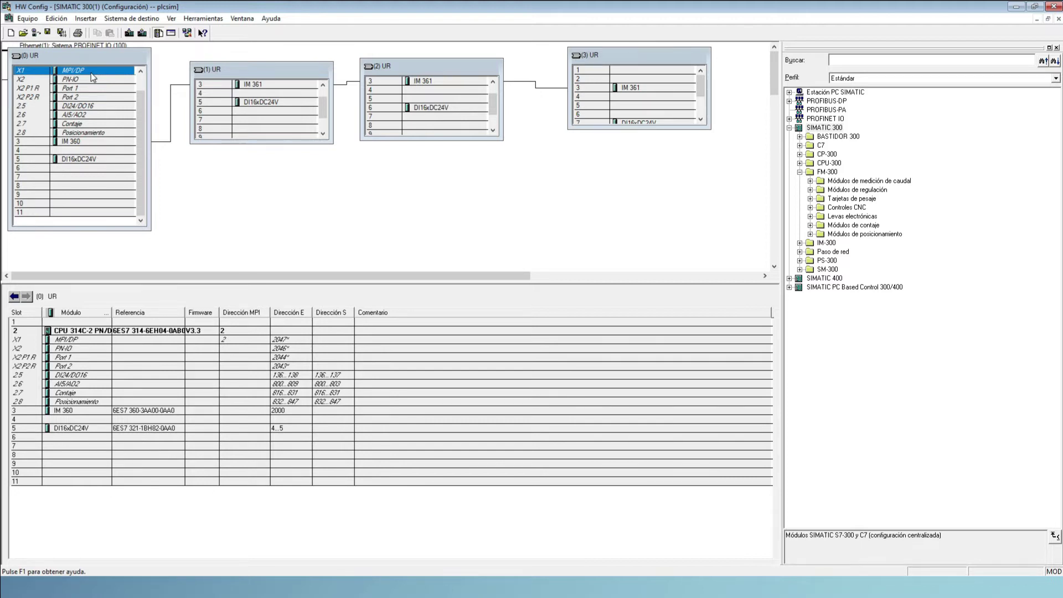
click(800, 172)
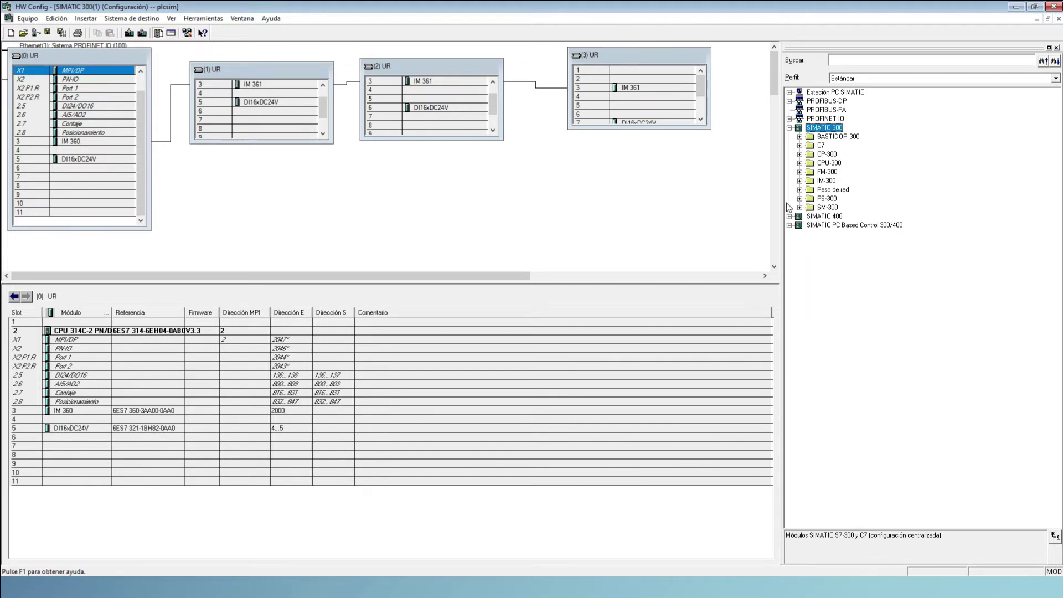
click(800, 164)
click(800, 163)
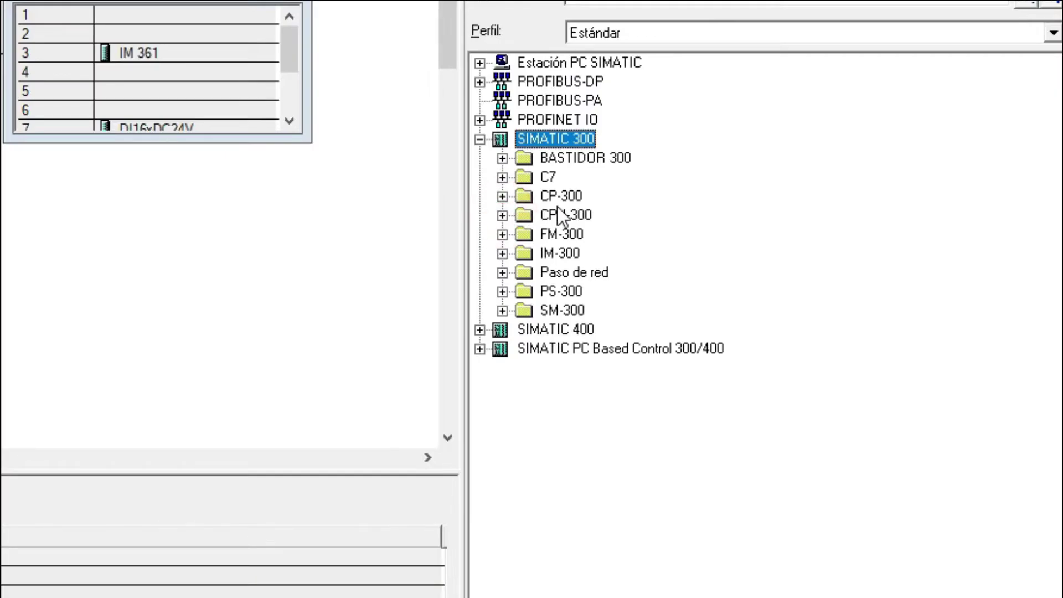
Step: Browse the CP-300 catalogue folder to the AS-Interface processors and expand the CP 342-2 AS-i family
click(562, 198)
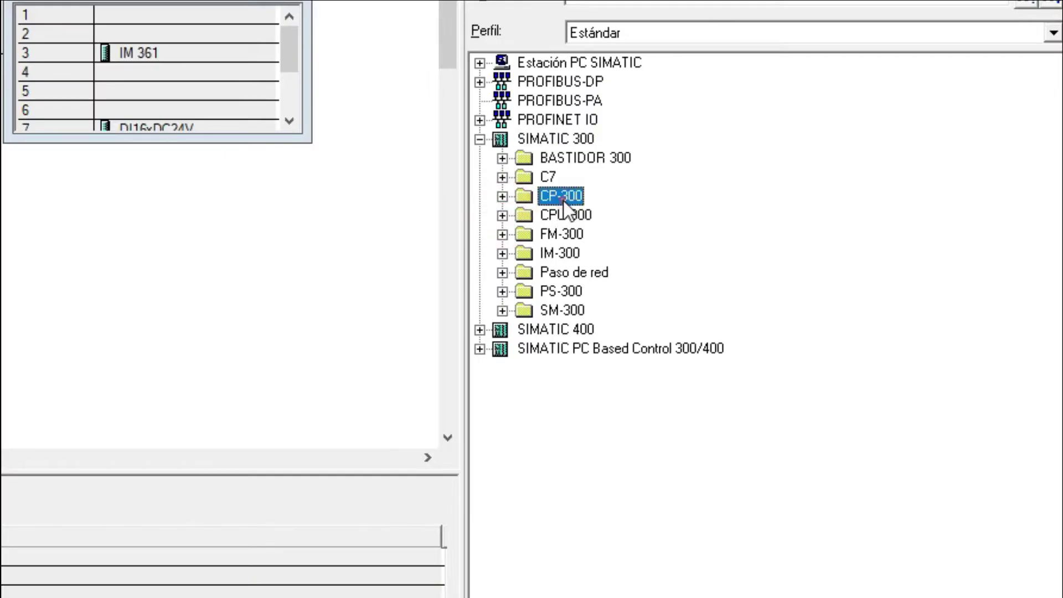
click(503, 198)
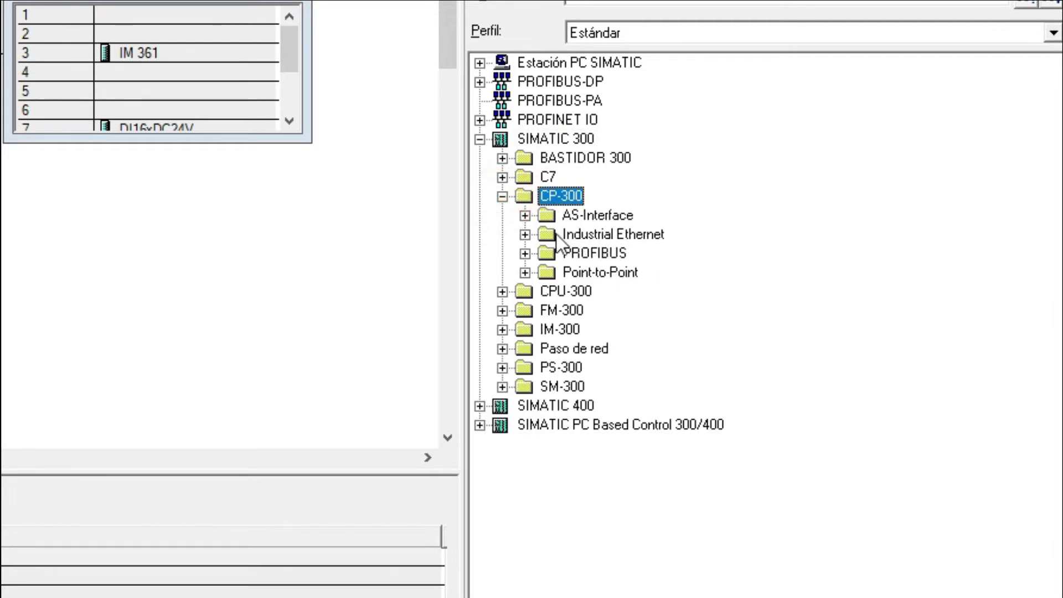
click(525, 216)
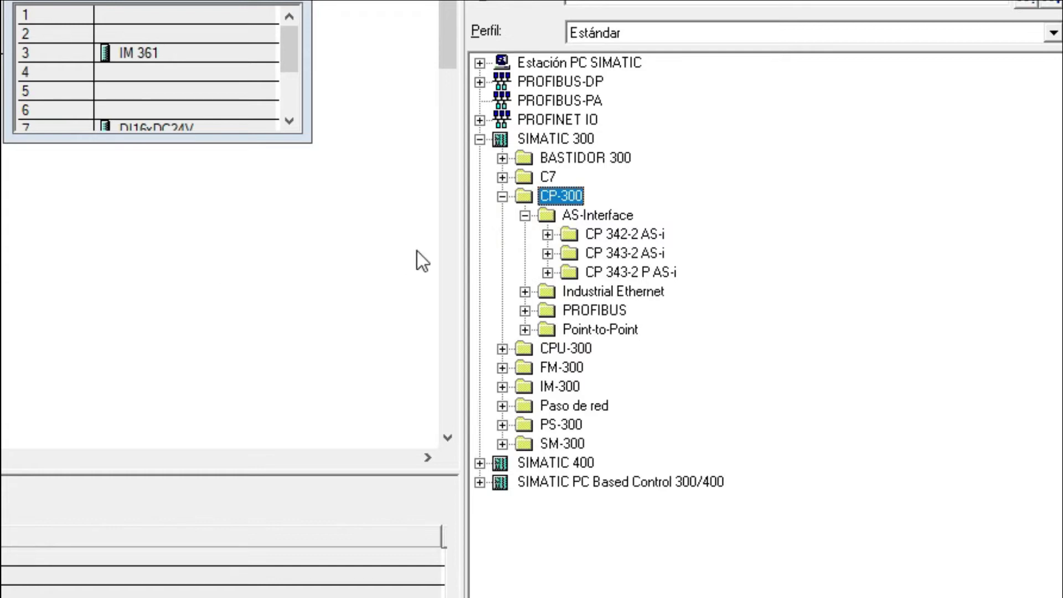
click(594, 217)
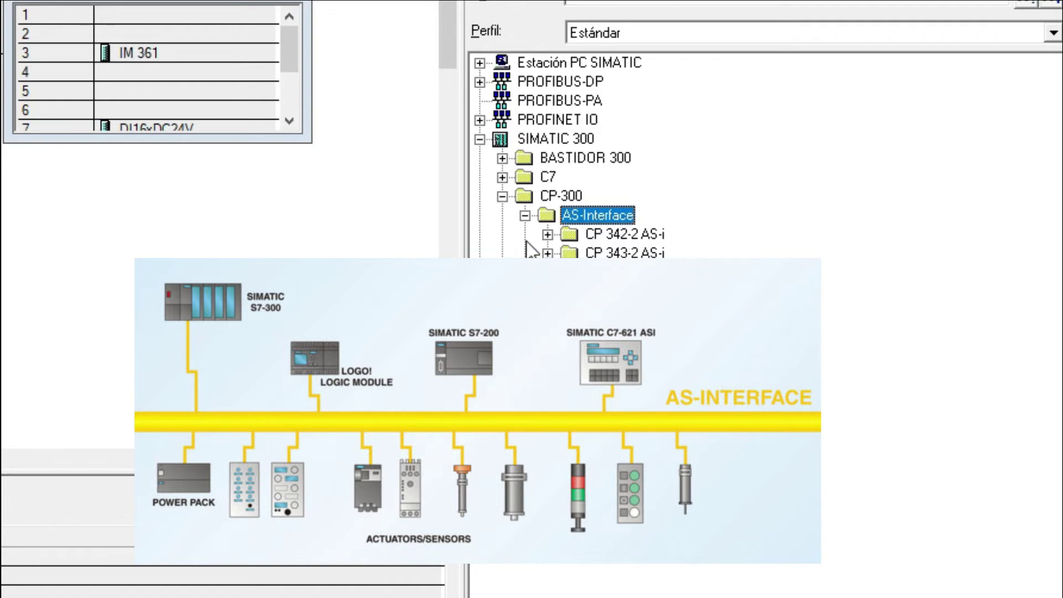
click(548, 235)
click(633, 235)
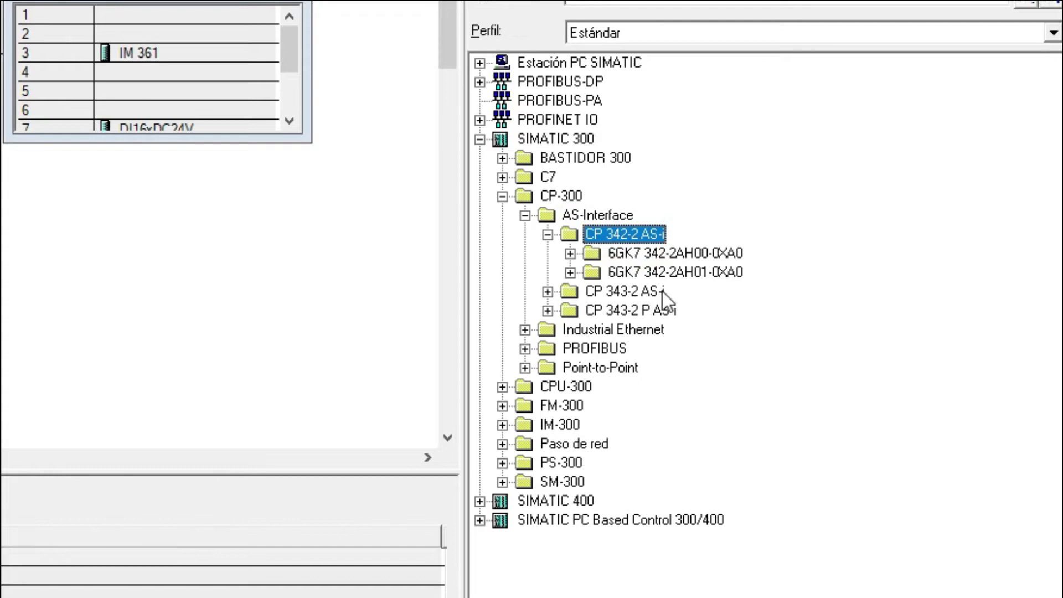
Step: Expand the CP 343-2 AS-i and CP 343-2 P AS-i families, reaching the module under order number 6GK7 343-2AH10-0XA0
click(643, 253)
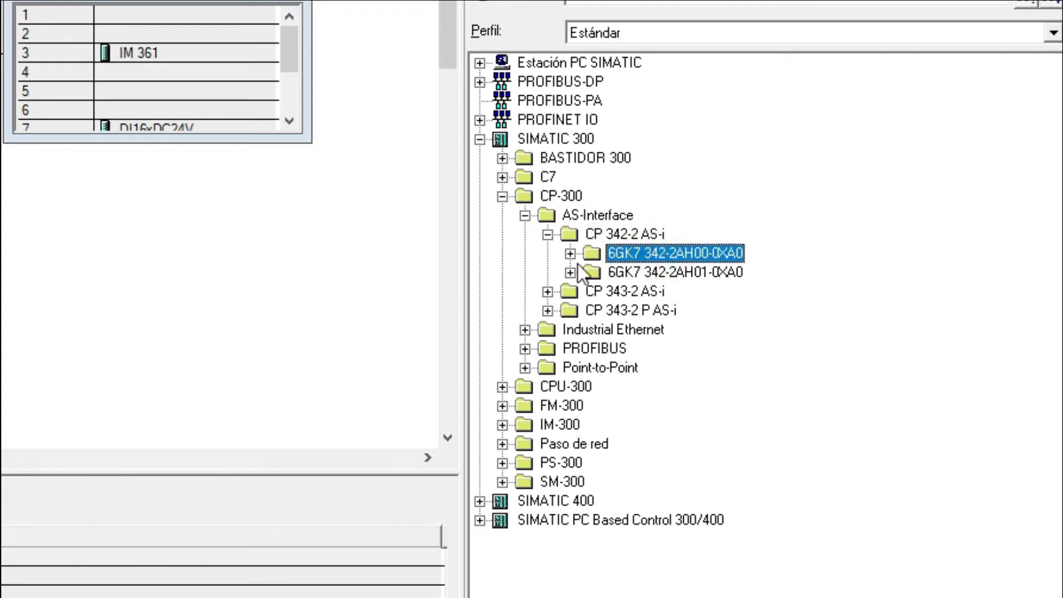
click(591, 234)
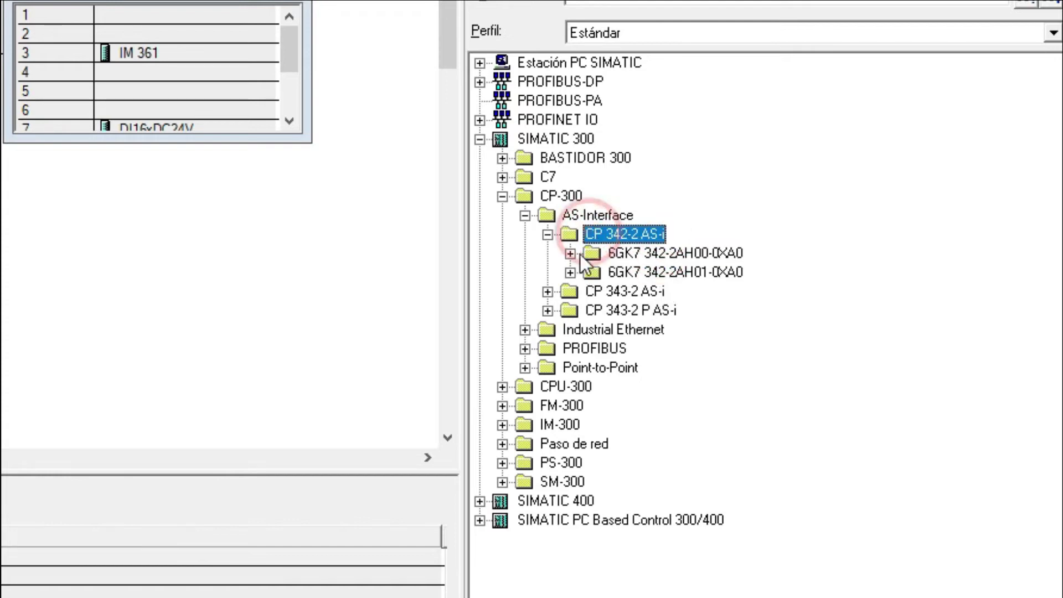
click(607, 299)
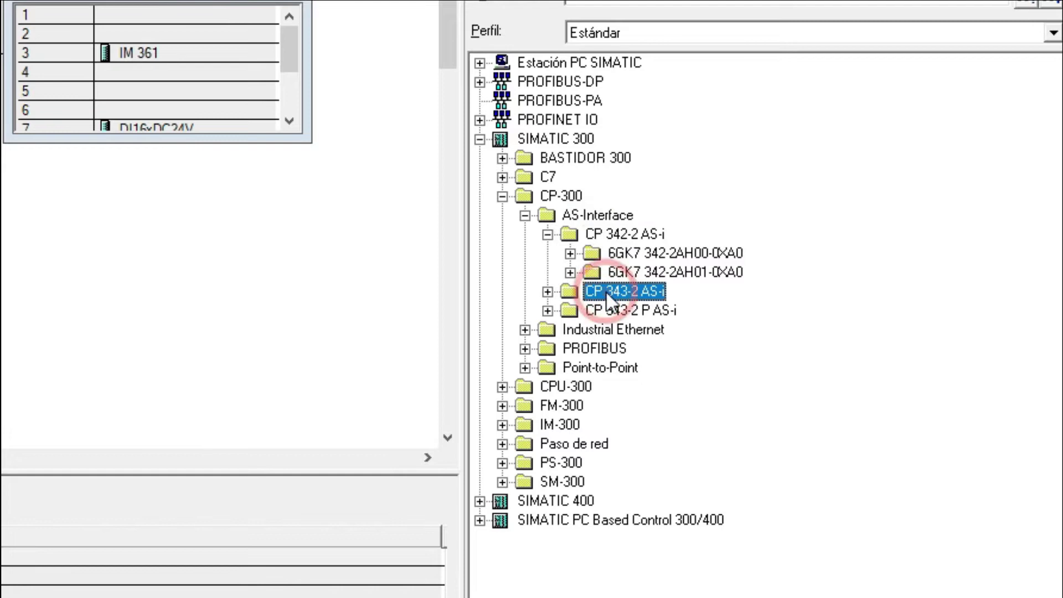
click(547, 292)
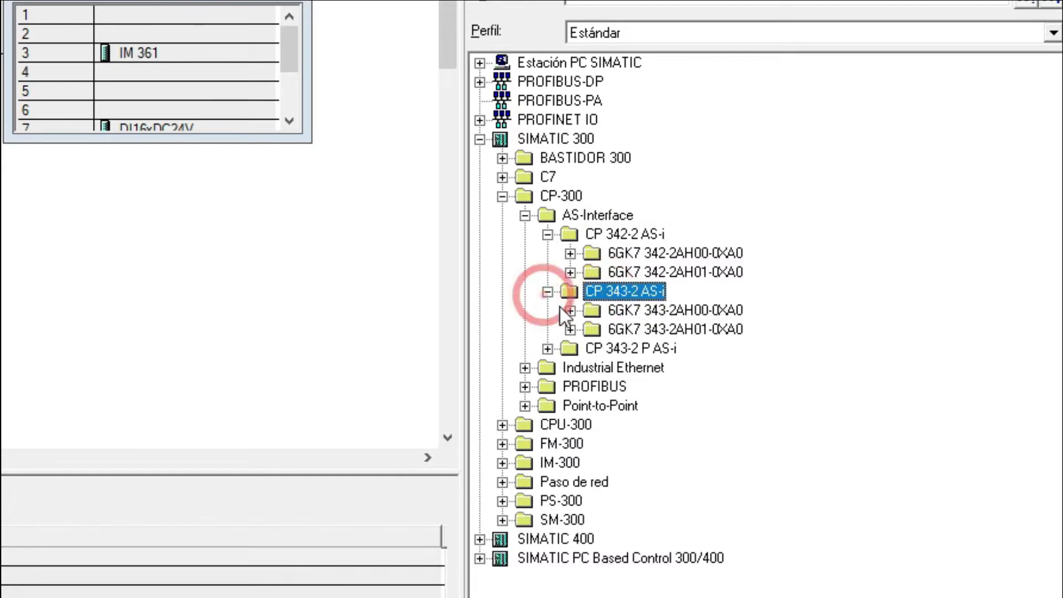
click(618, 350)
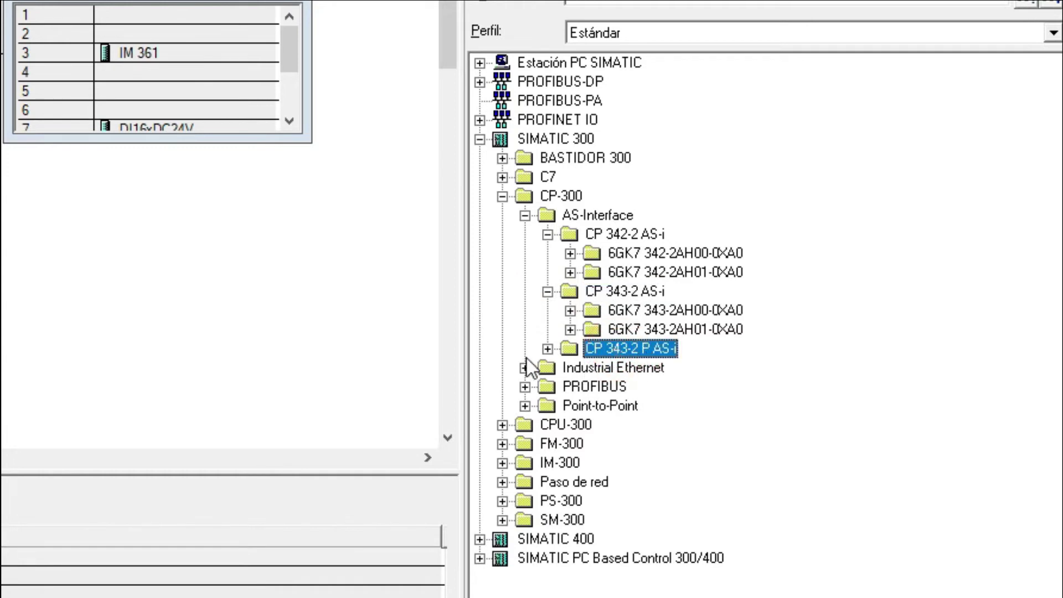
key(Right)
key(Right)
key(Right)
key(Right)
Step: Expand both CP 342-2 AS-i order numbers and 6GK7 343-2AH00-0XA0, and examine the CP 343-2 AS-i module's description and permitted slots
click(571, 253)
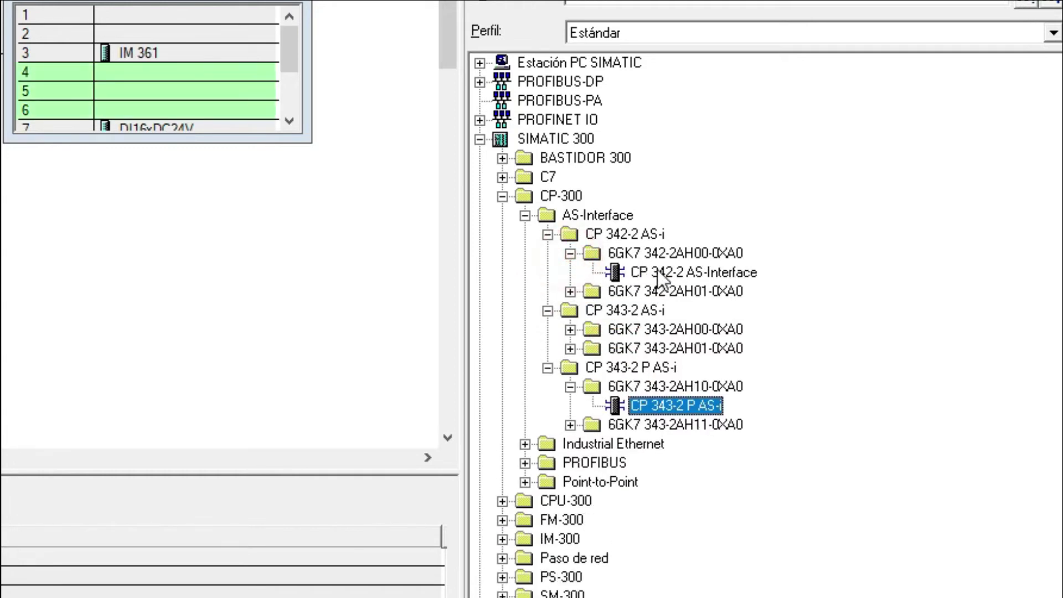
click(689, 291)
key(Right)
key(Right)
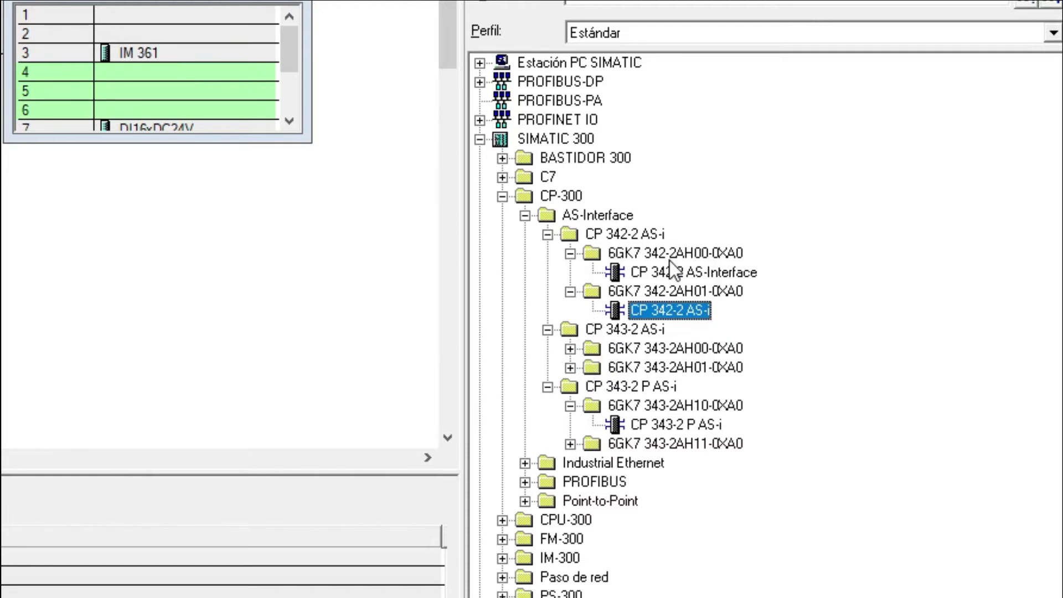
click(571, 350)
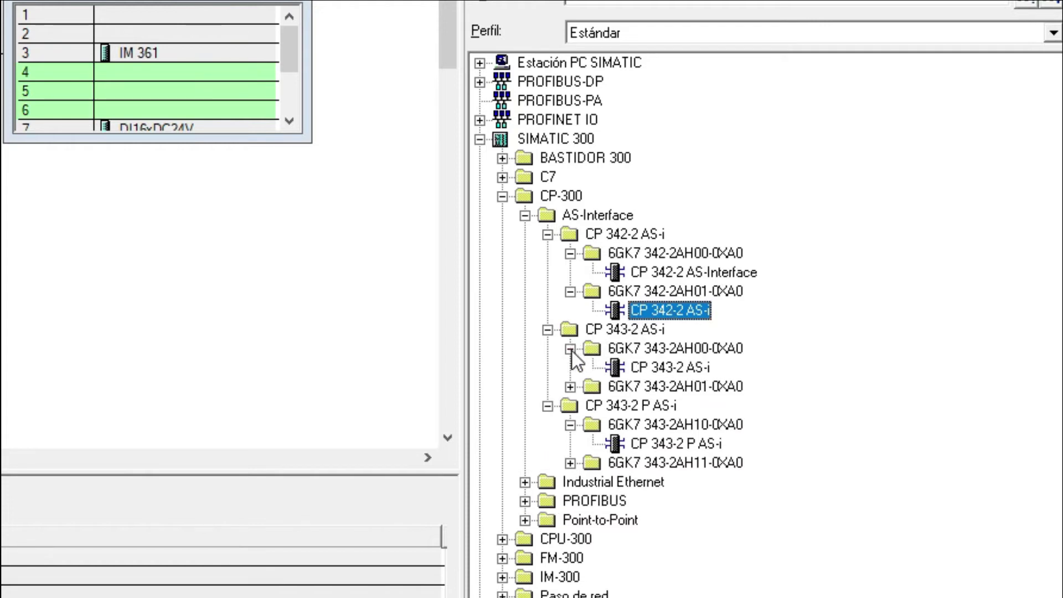
click(645, 363)
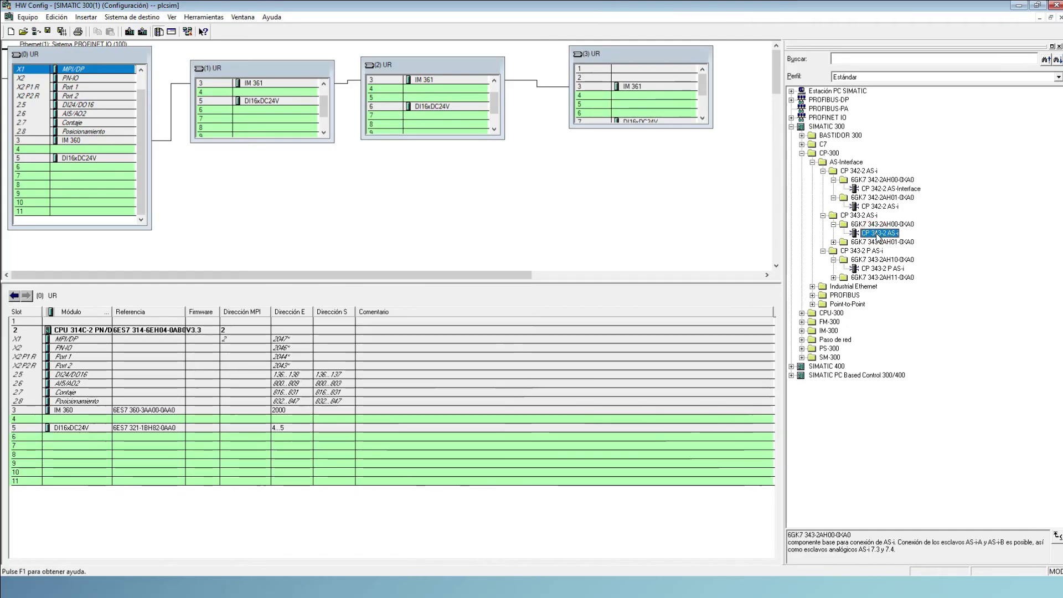
drag(663, 369, 635, 368)
drag(864, 233, 886, 228)
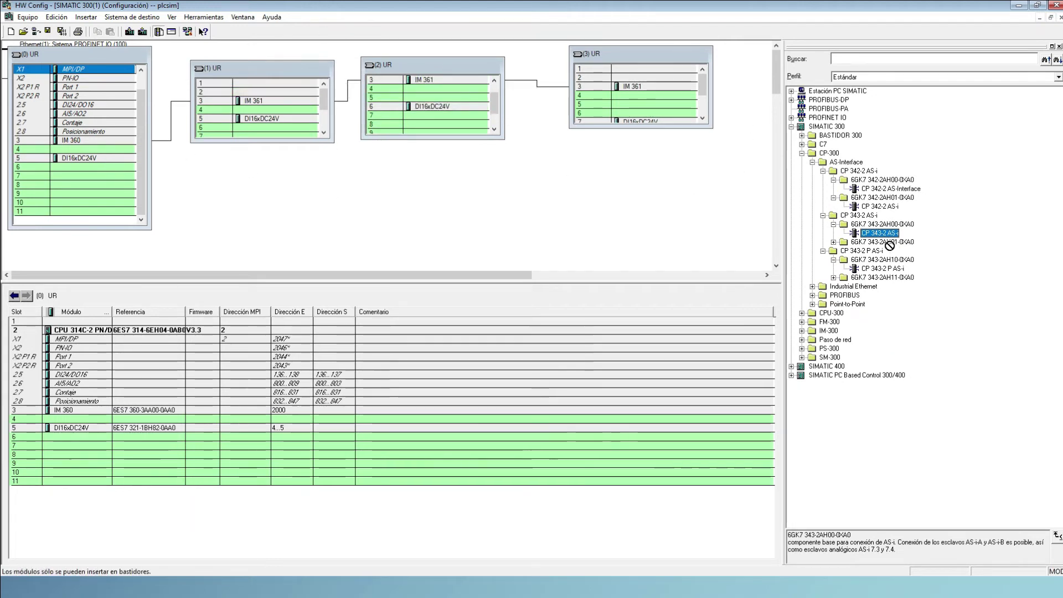
Step: Compare the two CP 342-2 module descriptions and insert the CP 342-2 AS-i (6GK7 342-2AH01-0XA0) in slot 4 of rack 0
click(883, 207)
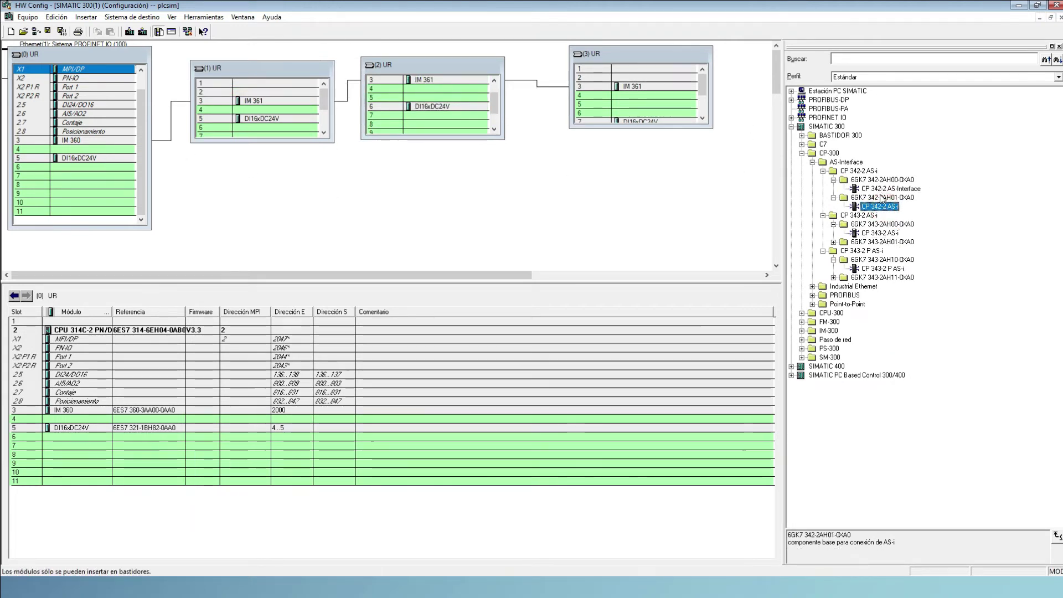
click(882, 190)
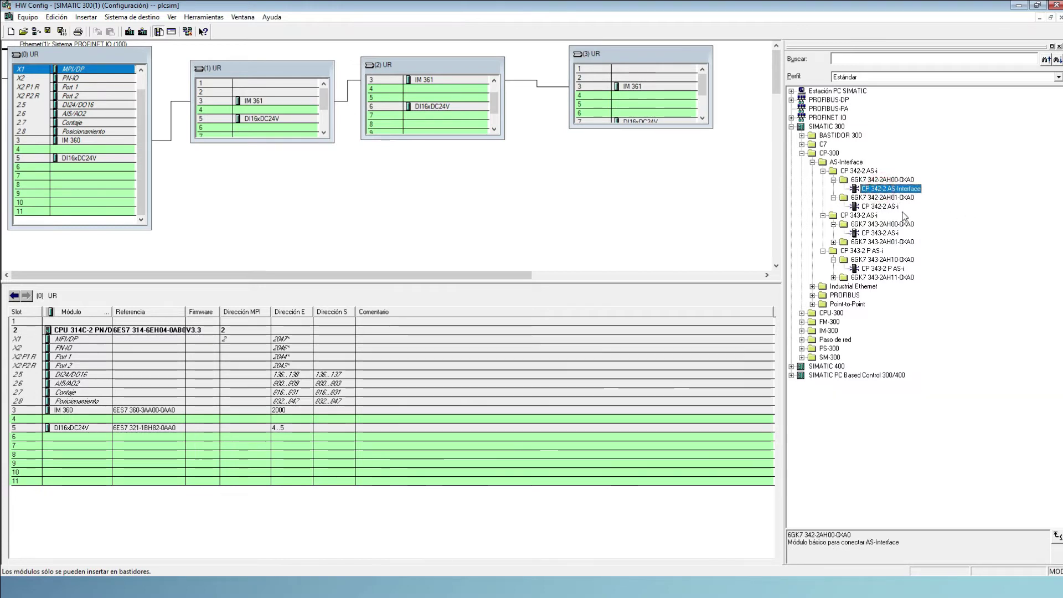
drag(881, 206, 675, 103)
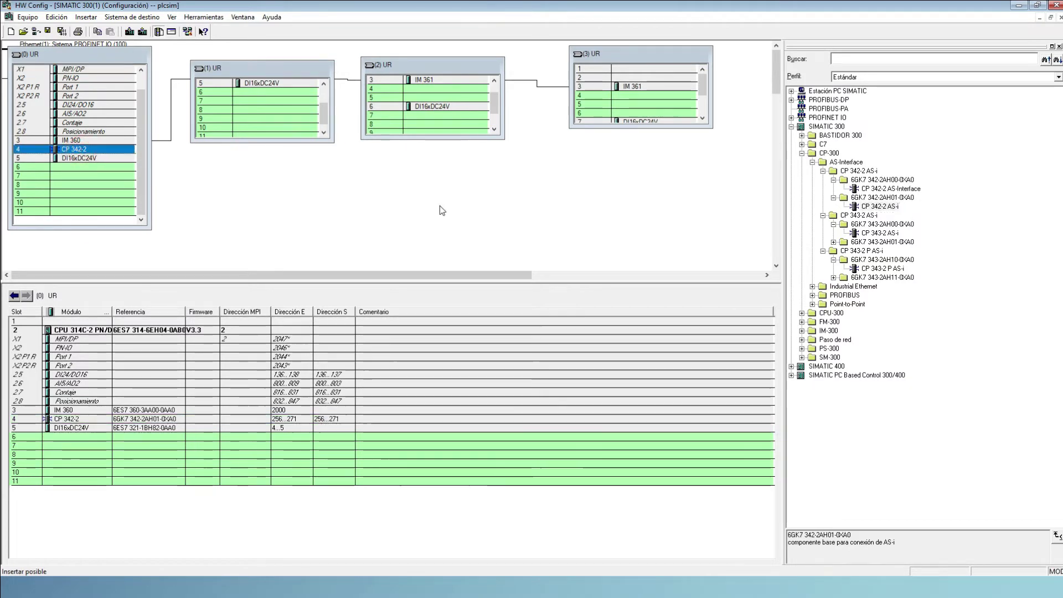
Step: Review the general data and input/output addresses in the CP 342-2 module's properties, leaving without changes
double_click(64, 148)
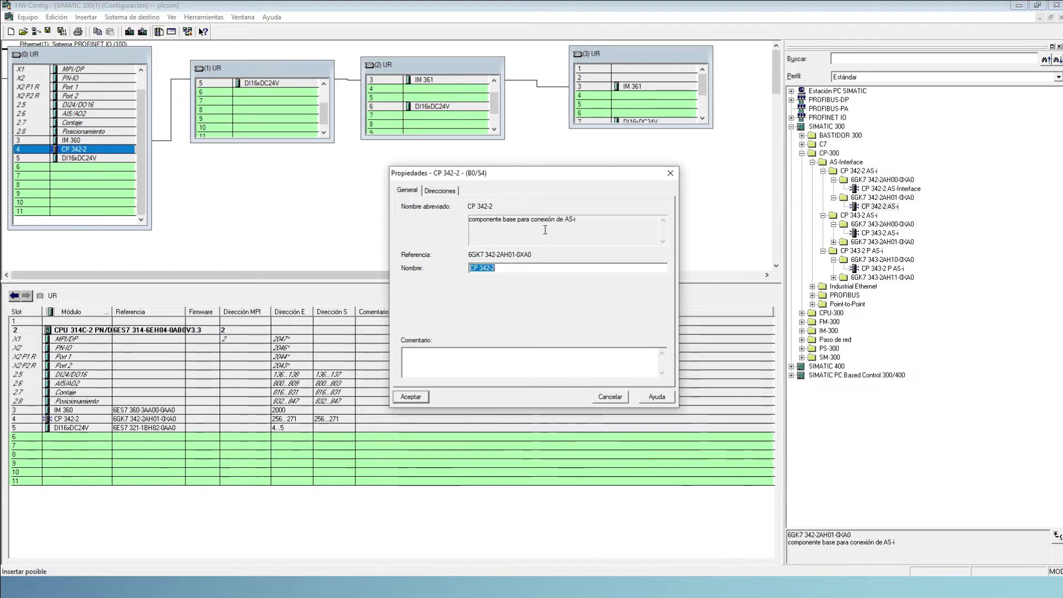
click(447, 191)
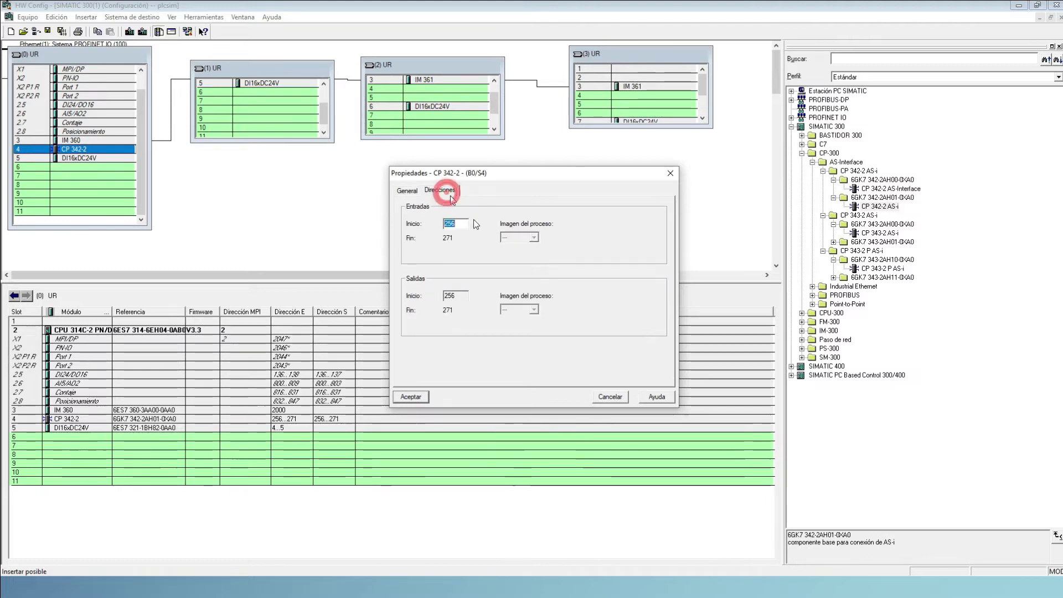
click(409, 191)
click(438, 190)
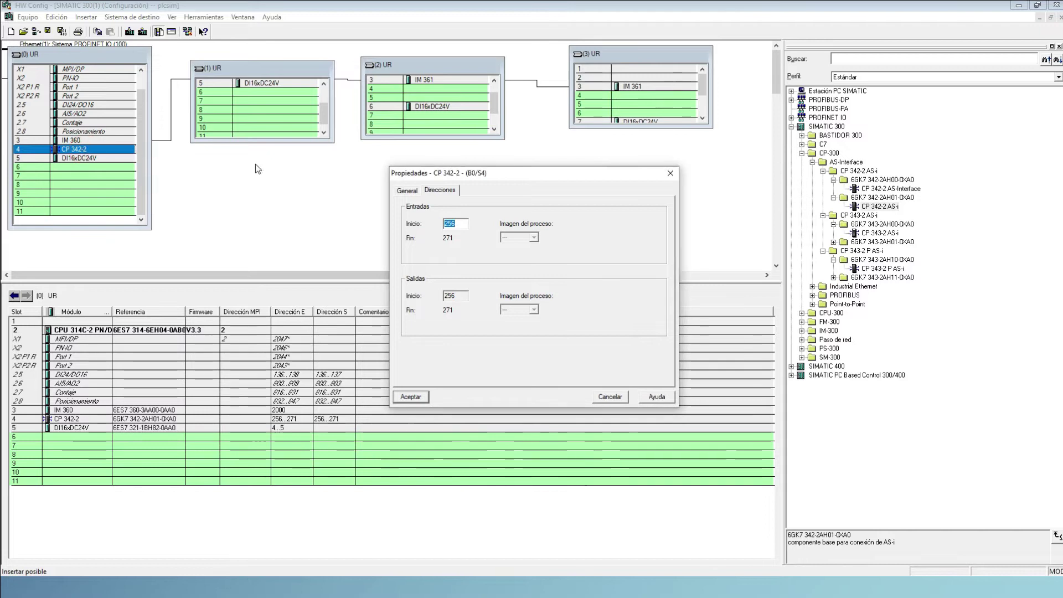
click(610, 397)
Step: Browse the Industrial Ethernet CP 343-1 modules and examine version V5.0 under order number 6GK7 343-1EX00-0XE0
click(813, 286)
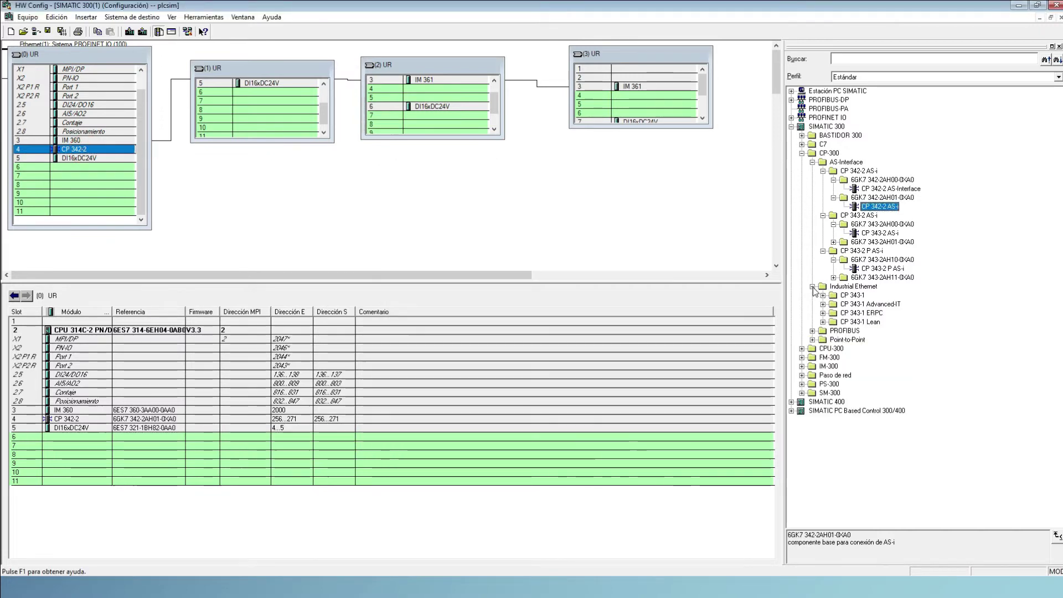
click(824, 295)
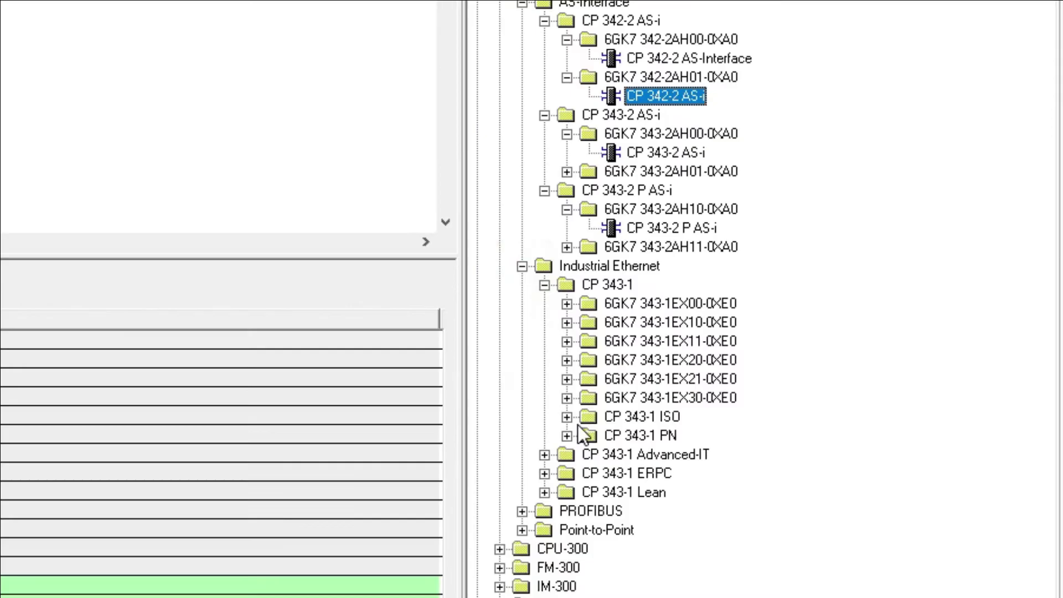
click(567, 303)
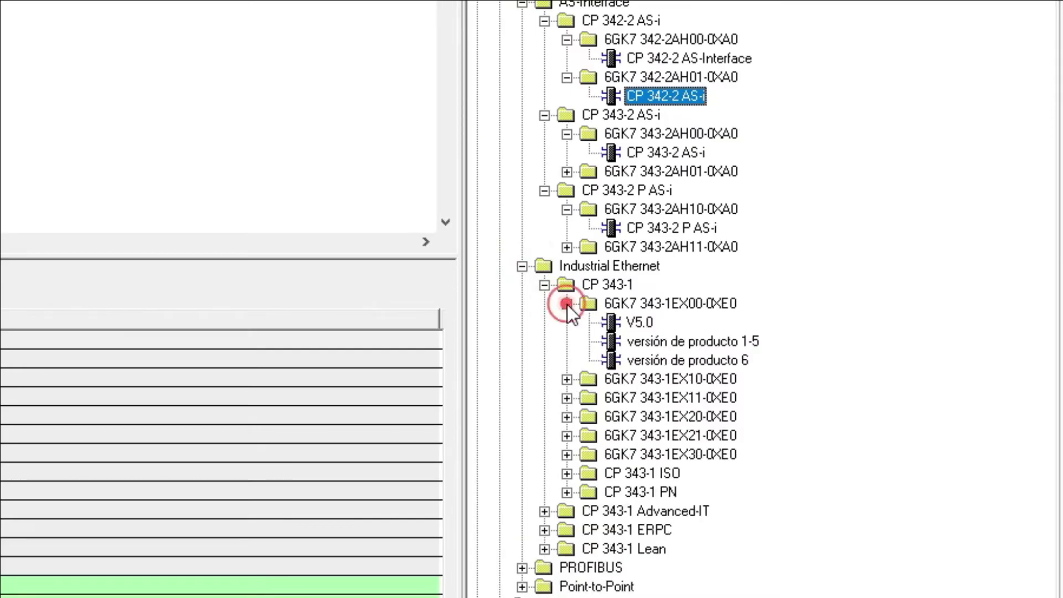
click(638, 323)
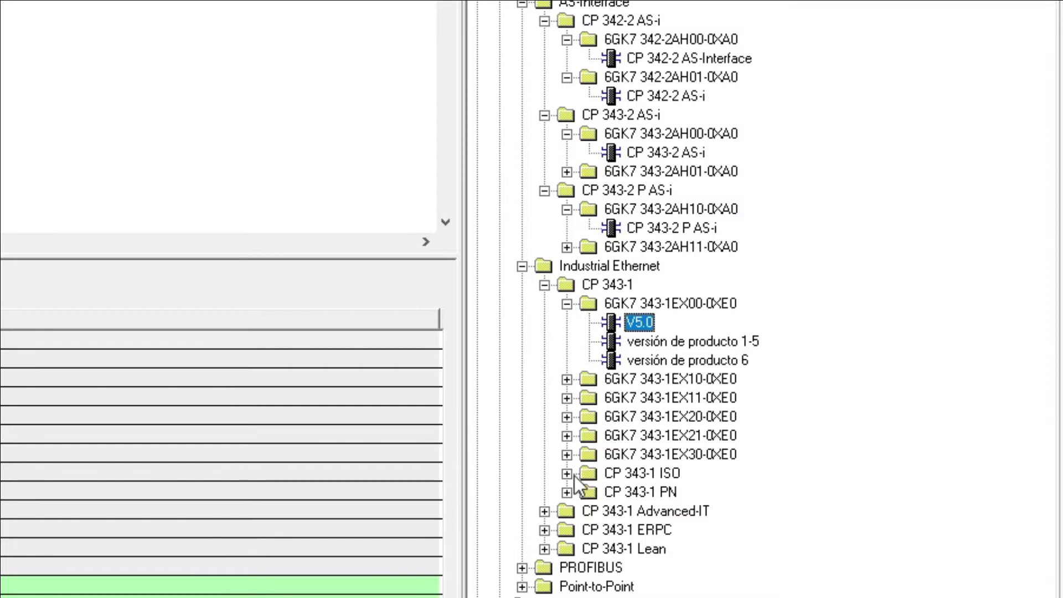
Step: Expand 6GK7 343-1EX30-0XE0 and compare its V2.0 description with those of the three 6GK7 343-1EX00-0XE0 versions
click(566, 454)
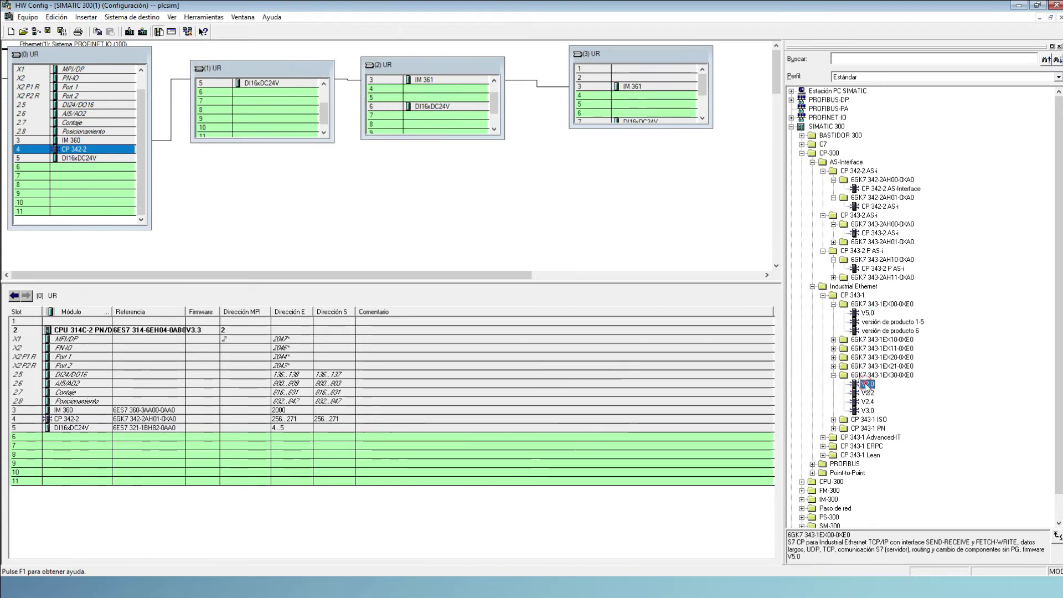
click(638, 473)
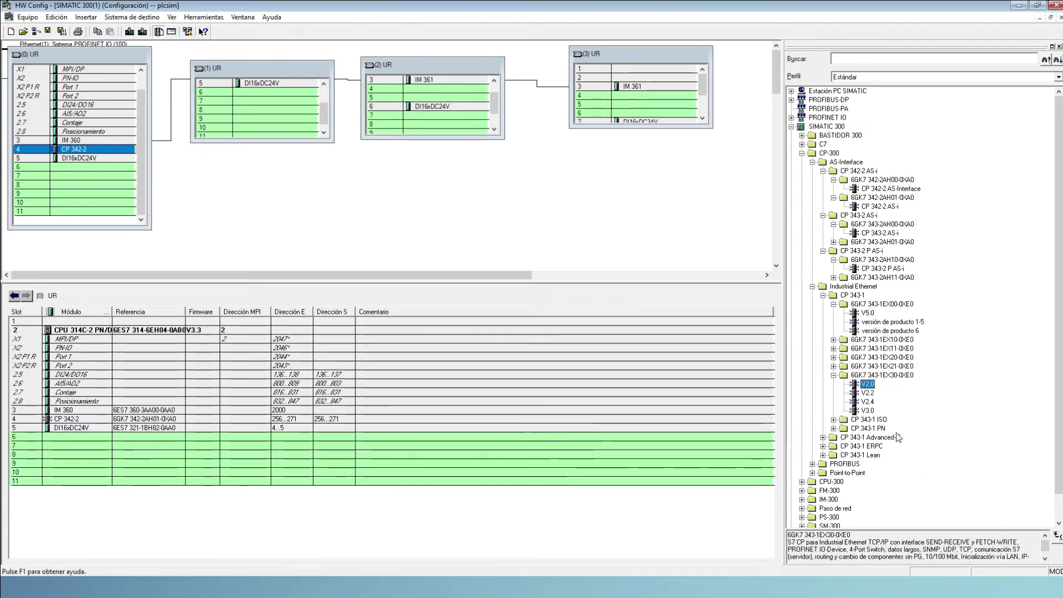
click(870, 313)
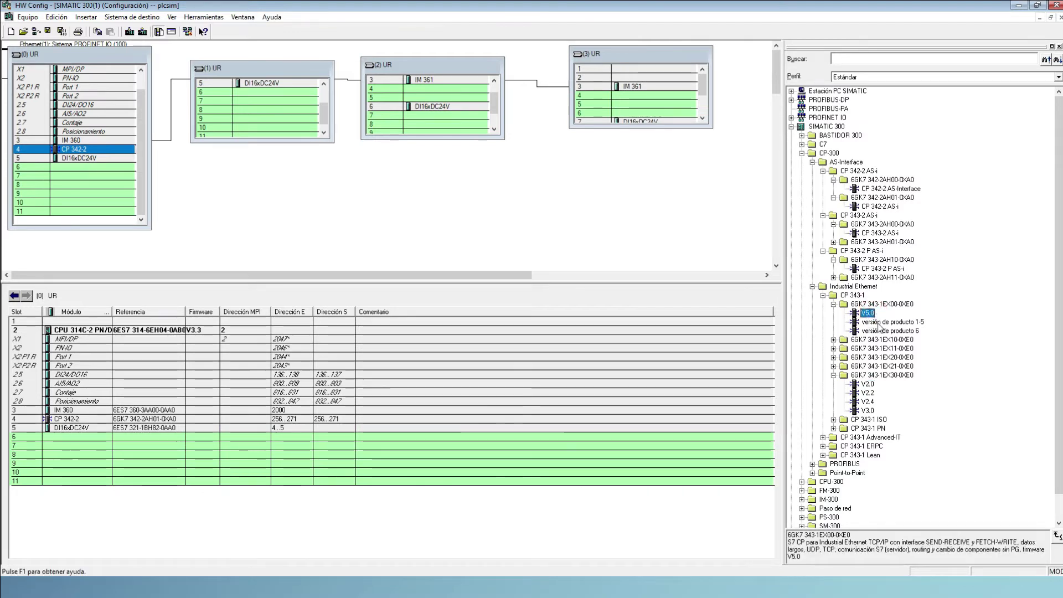
click(879, 323)
click(868, 313)
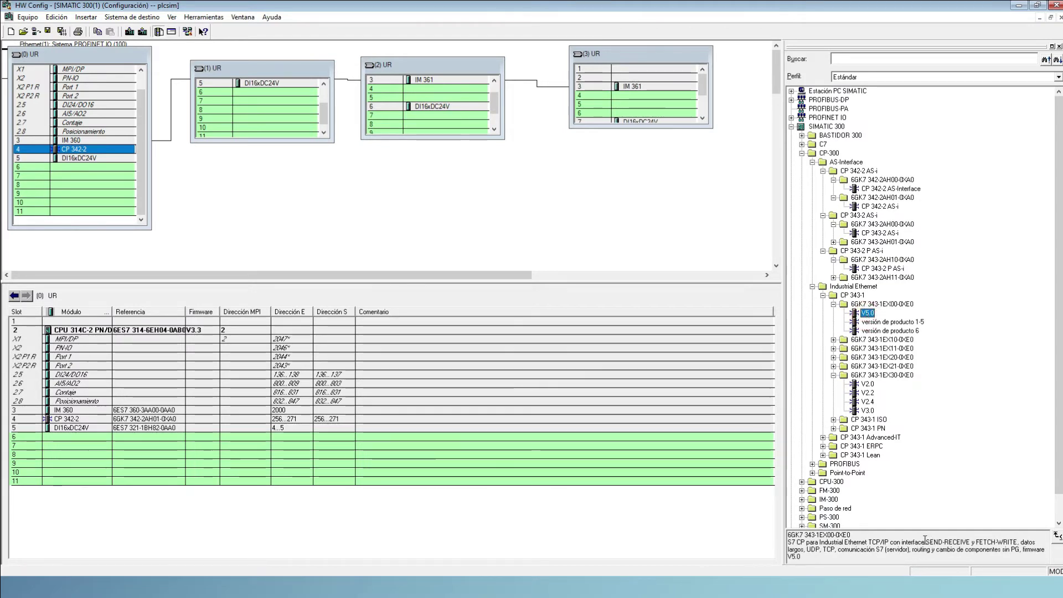
drag(926, 540, 988, 545)
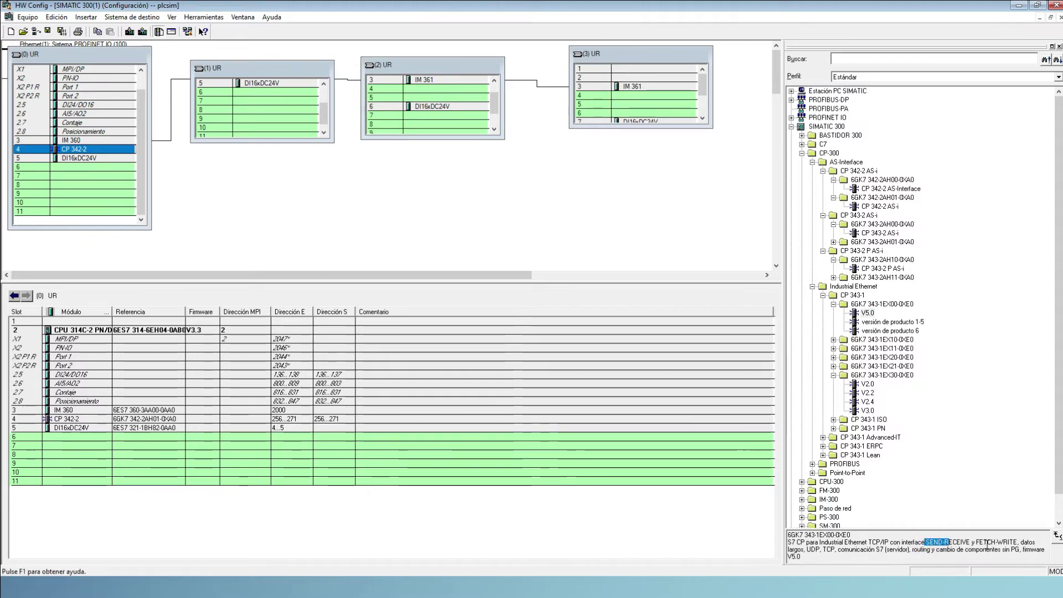
click(867, 323)
click(874, 334)
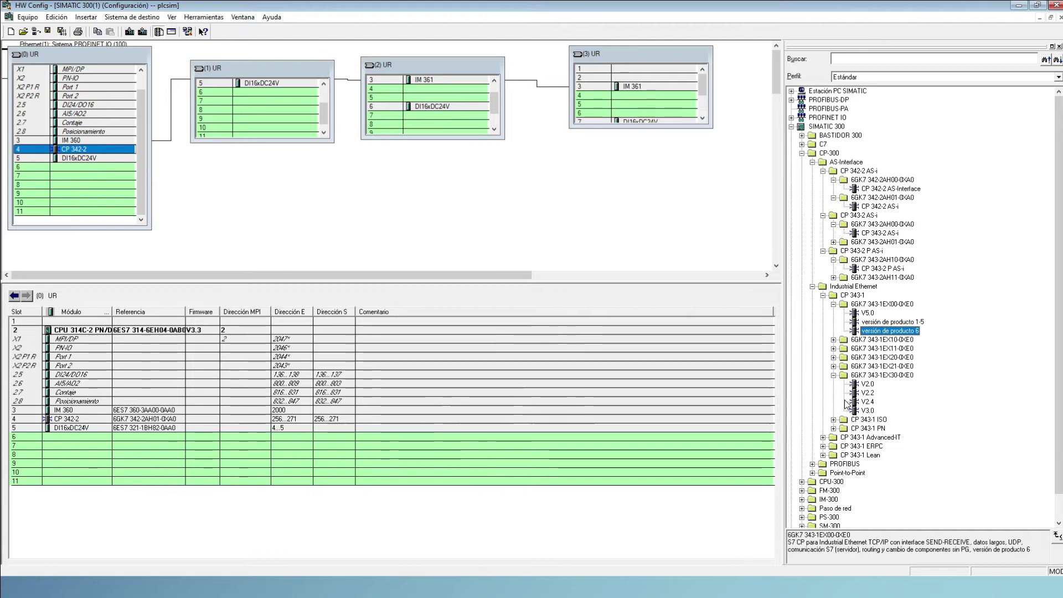
Step: Compare the descriptions of firmware V2.0, V2.2 and V2.4 under 6GK7 343-1EX30-0XE0, reading the V2.4 text to its end
click(867, 384)
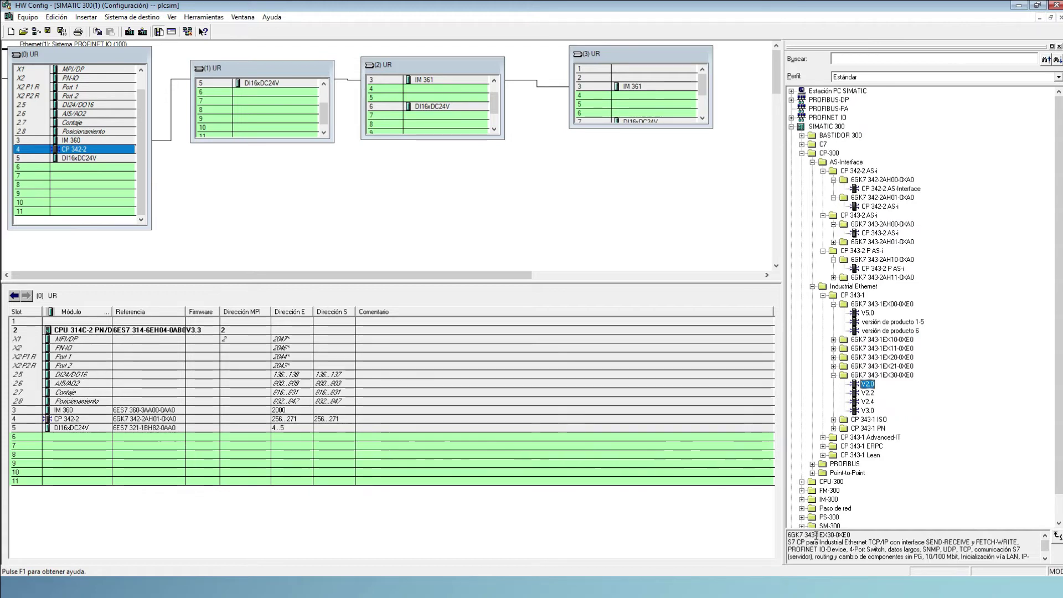
click(868, 393)
click(868, 402)
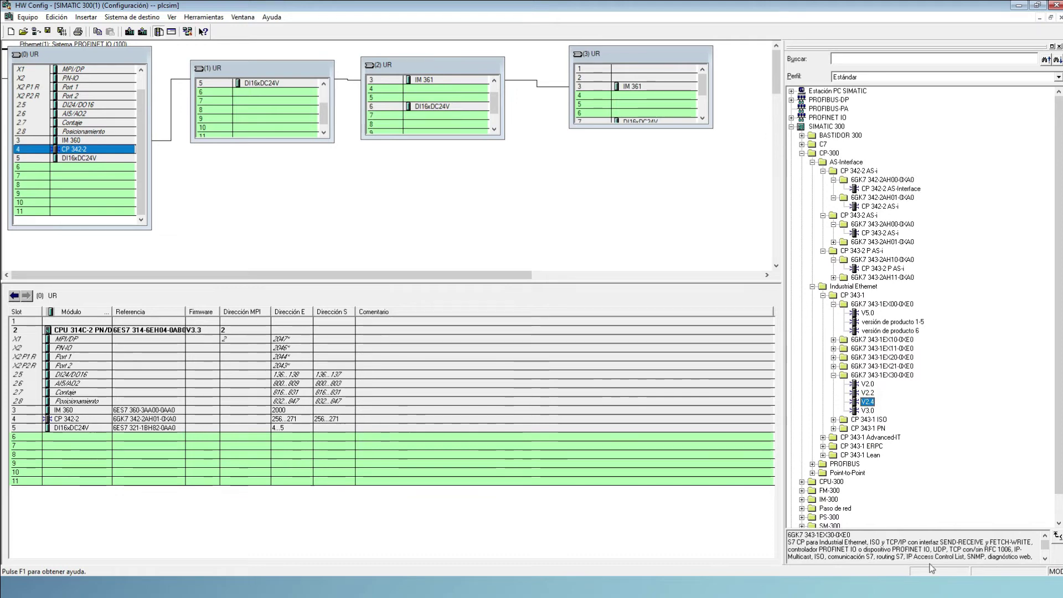
drag(934, 550, 952, 556)
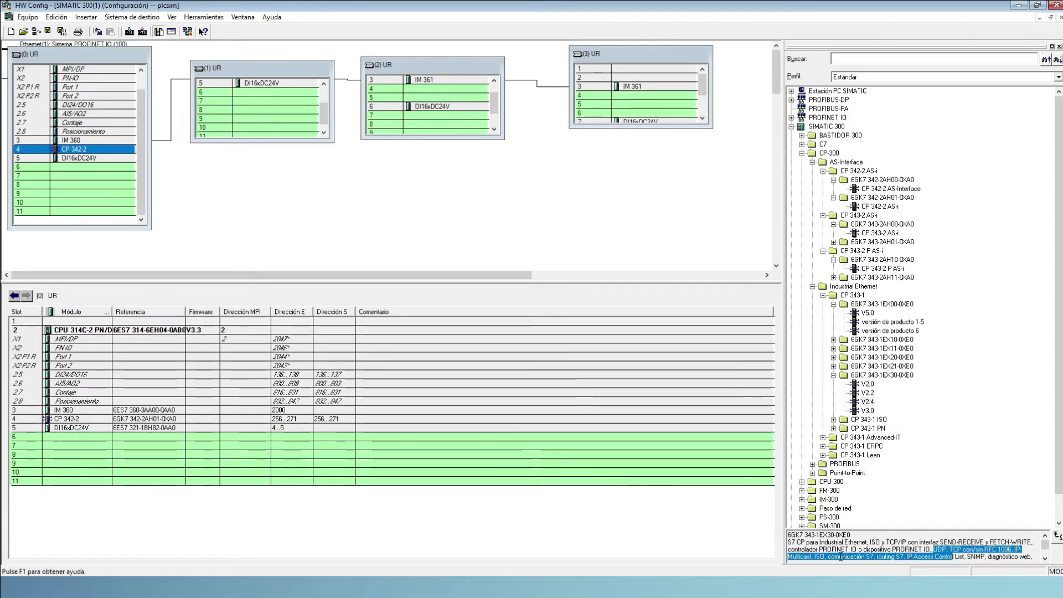
click(1044, 549)
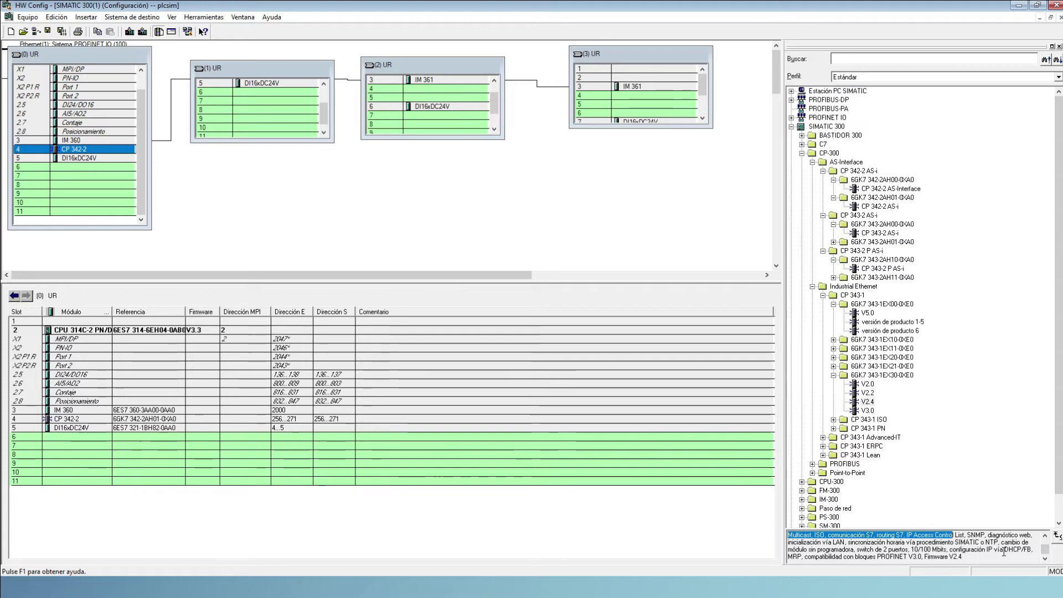
Step: Expand the CP 343-1 Advanced-IT family and examine its description and that of order number 6GK7 343-1GX00-0XE0
click(823, 437)
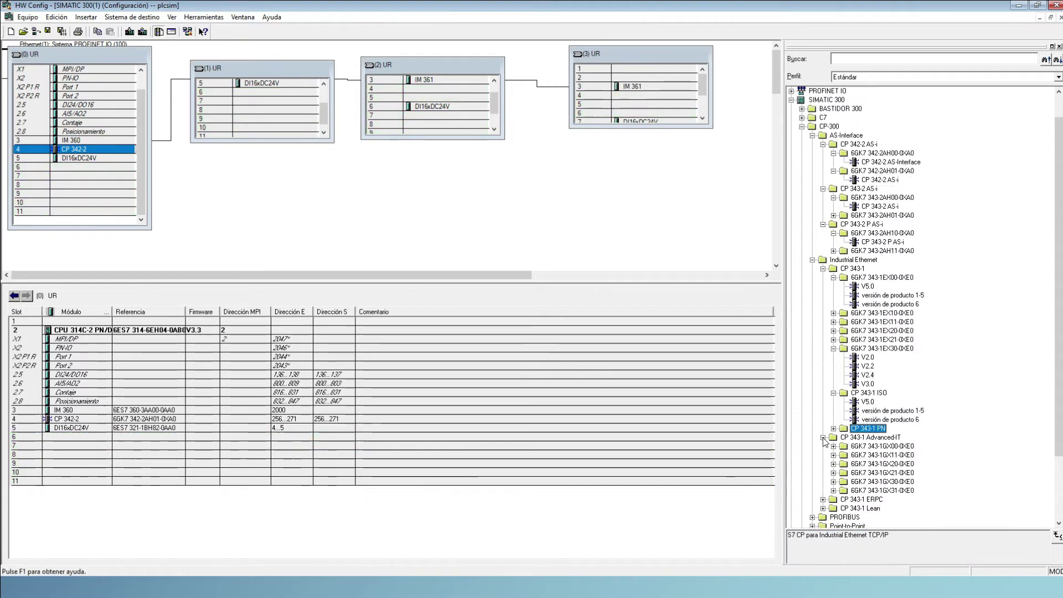
click(863, 439)
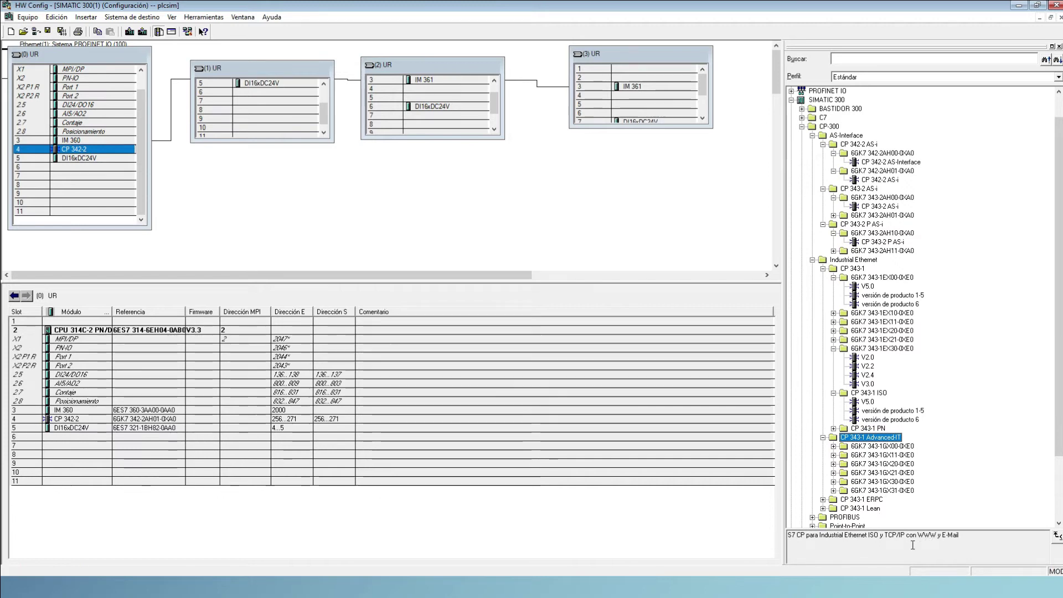
double_click(926, 536)
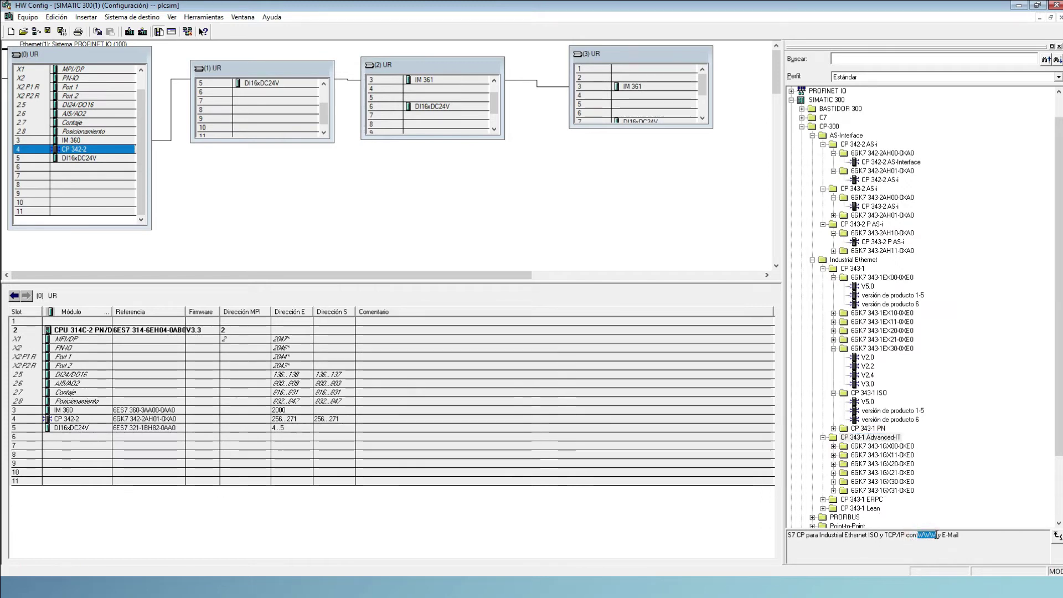
double_click(951, 535)
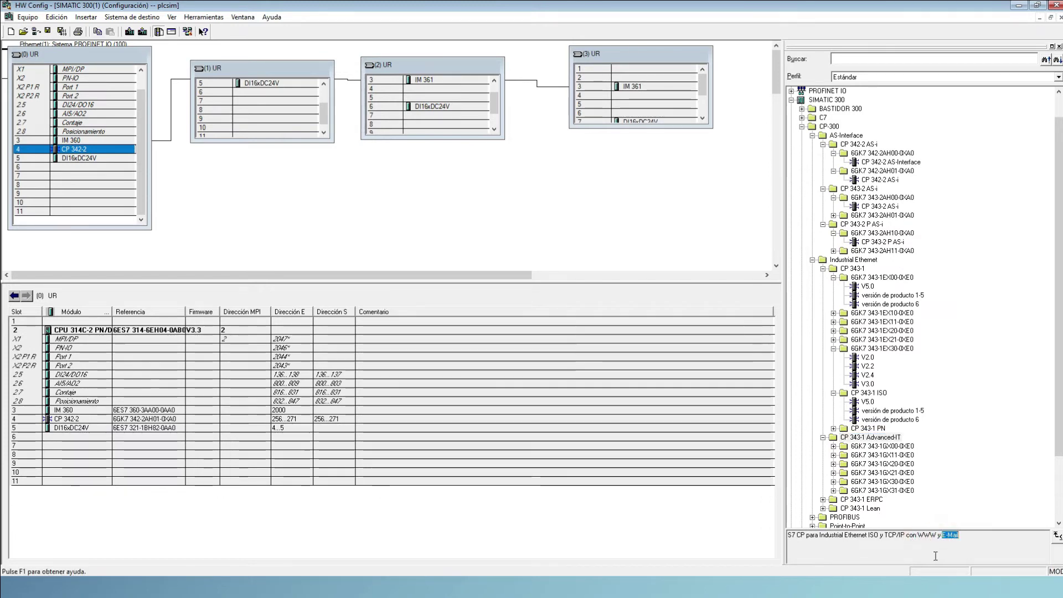
drag(919, 535, 939, 537)
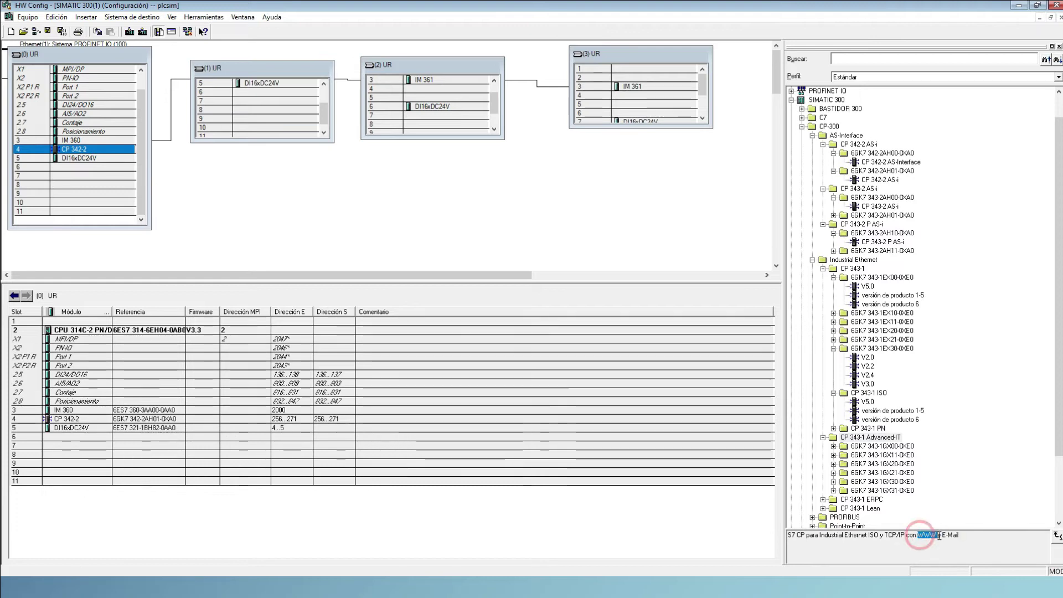
double_click(951, 535)
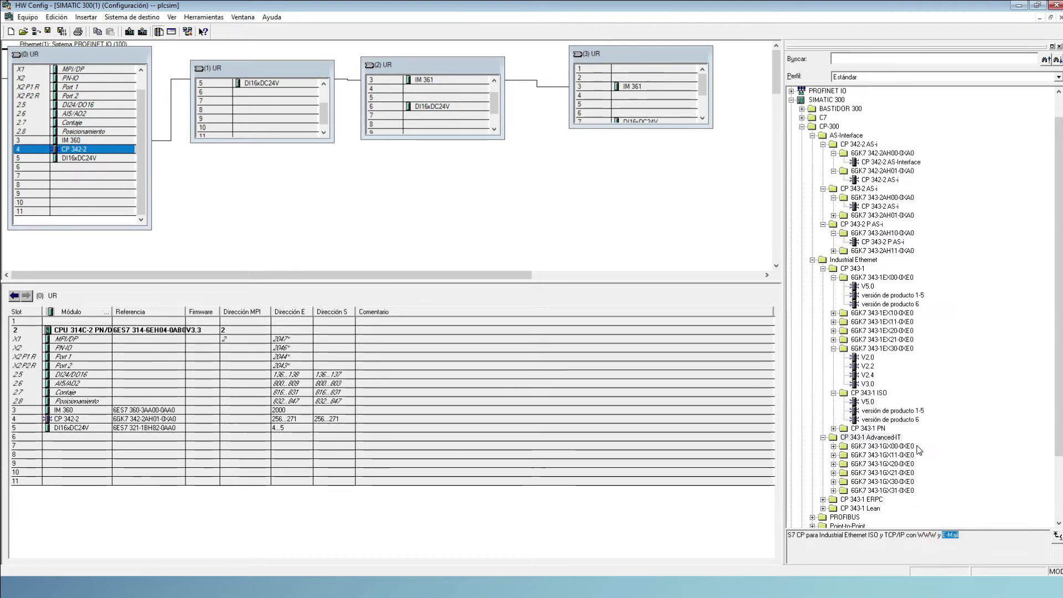
click(900, 447)
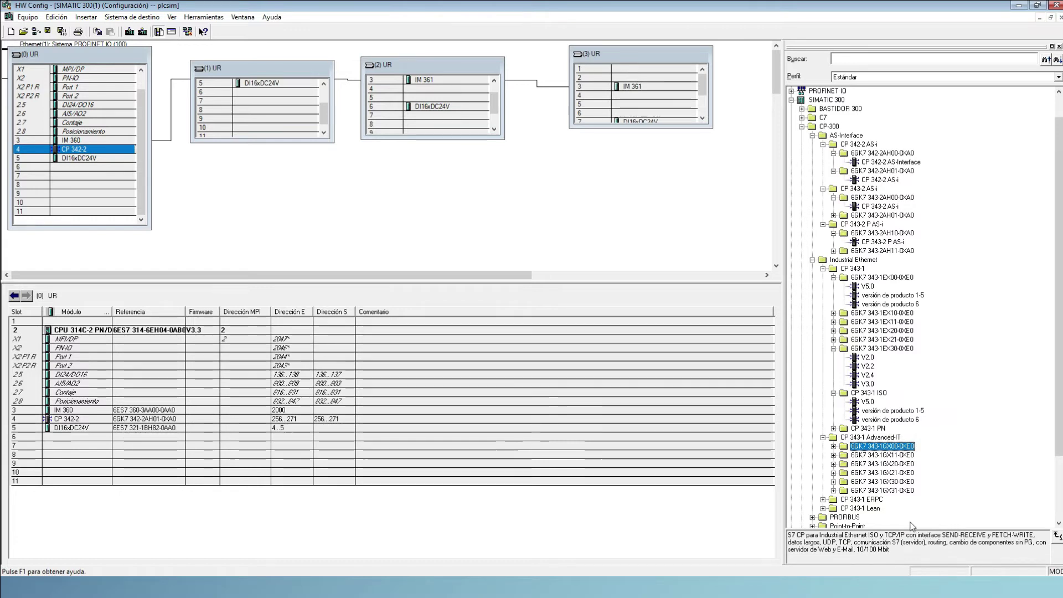
Step: Expand CP 343-1 ERPC down to 6GK7 343-1FX00-0XE0 and examine the description of V1.0
click(862, 499)
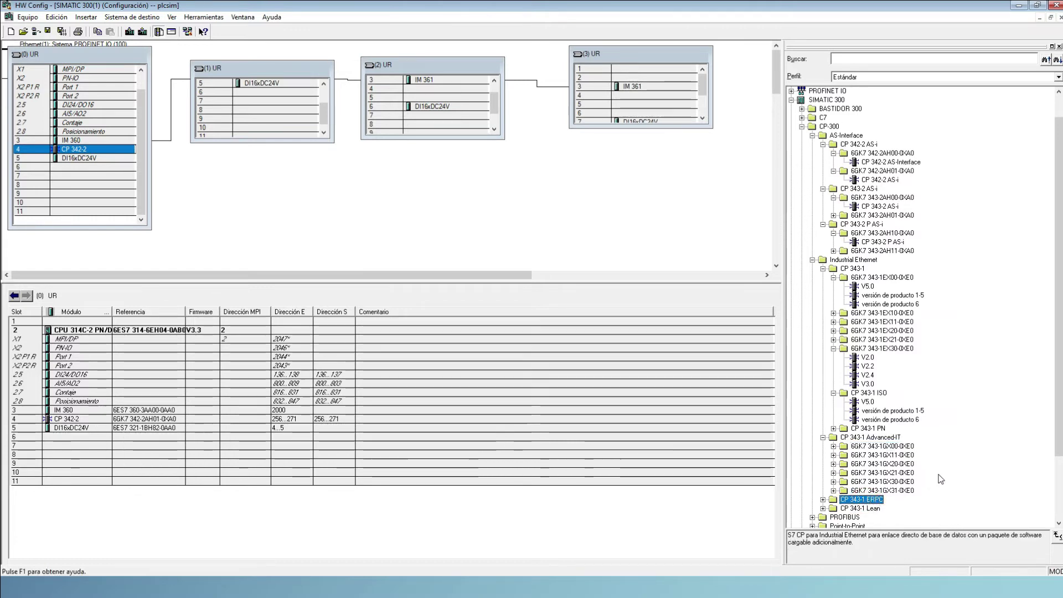
scroll(940, 479, down, 3)
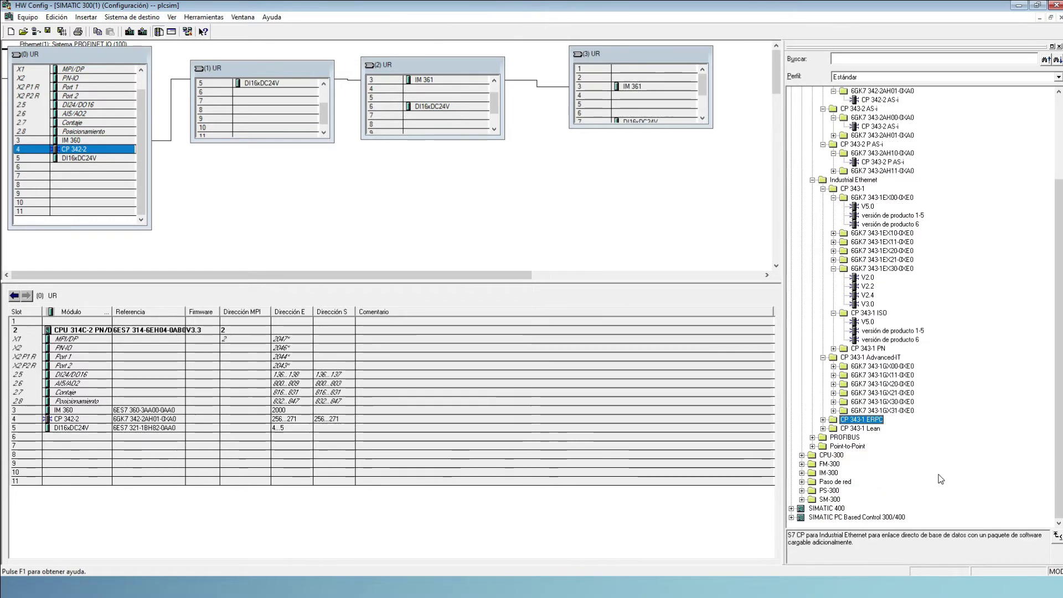
click(824, 419)
click(843, 428)
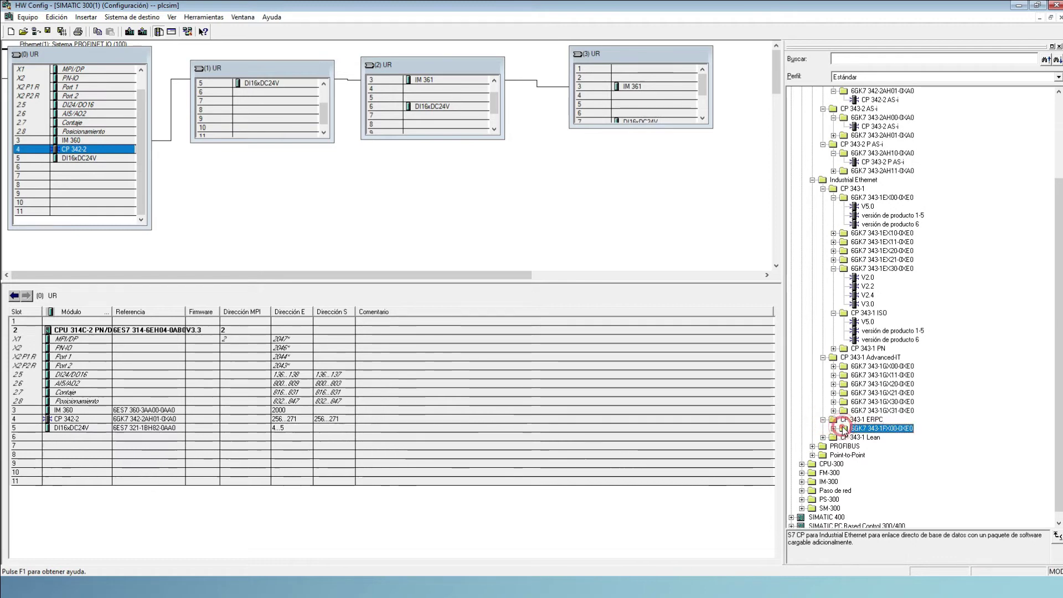
click(834, 428)
click(867, 438)
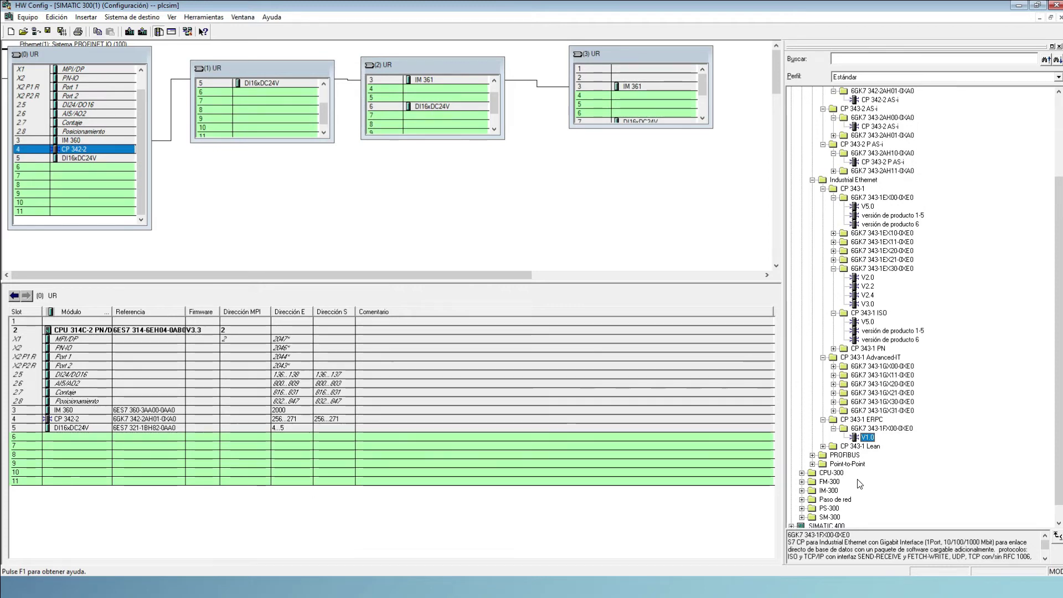
Step: Examine the CP 343-1 Lean family description and locate the CPU's PN-IO interface in rack 0
click(836, 447)
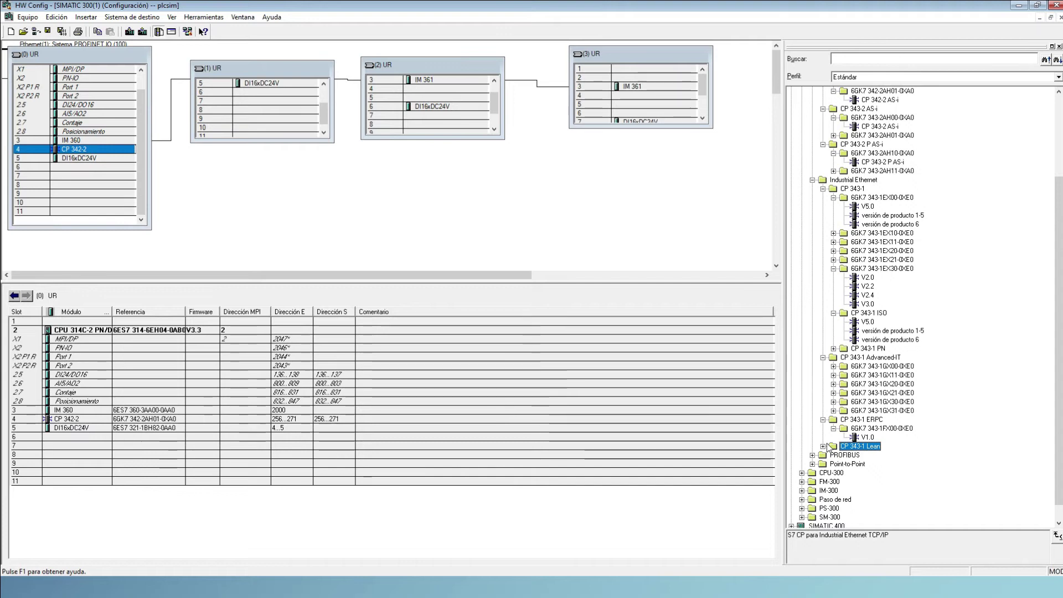
click(813, 180)
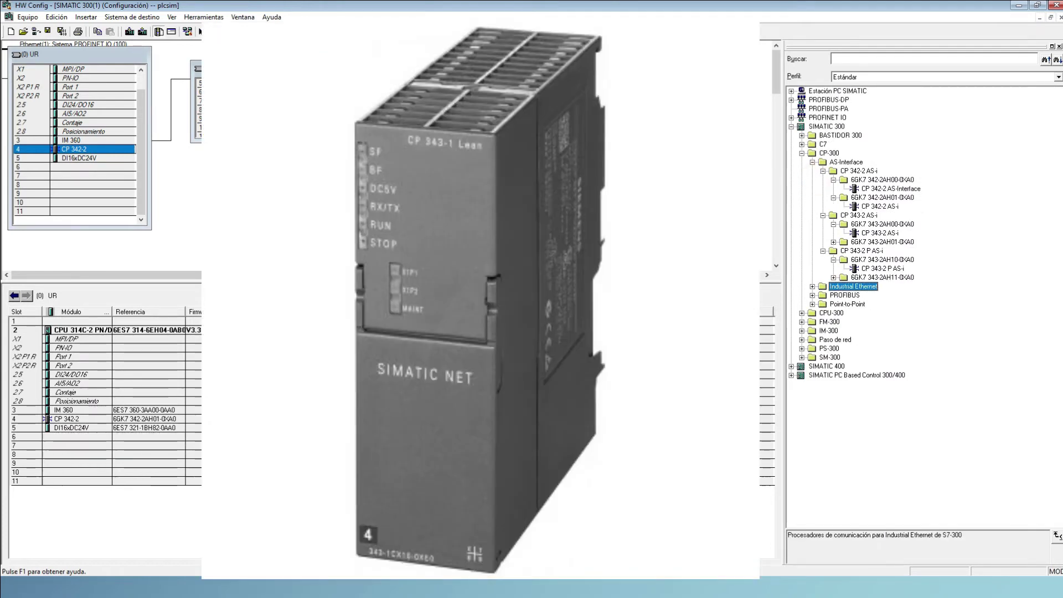
click(73, 79)
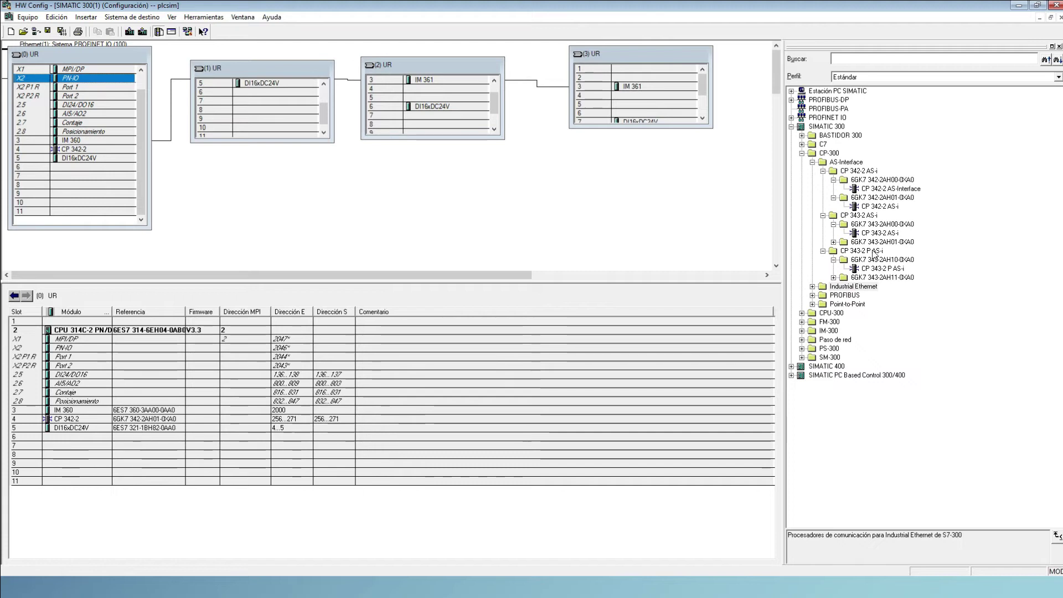
click(813, 287)
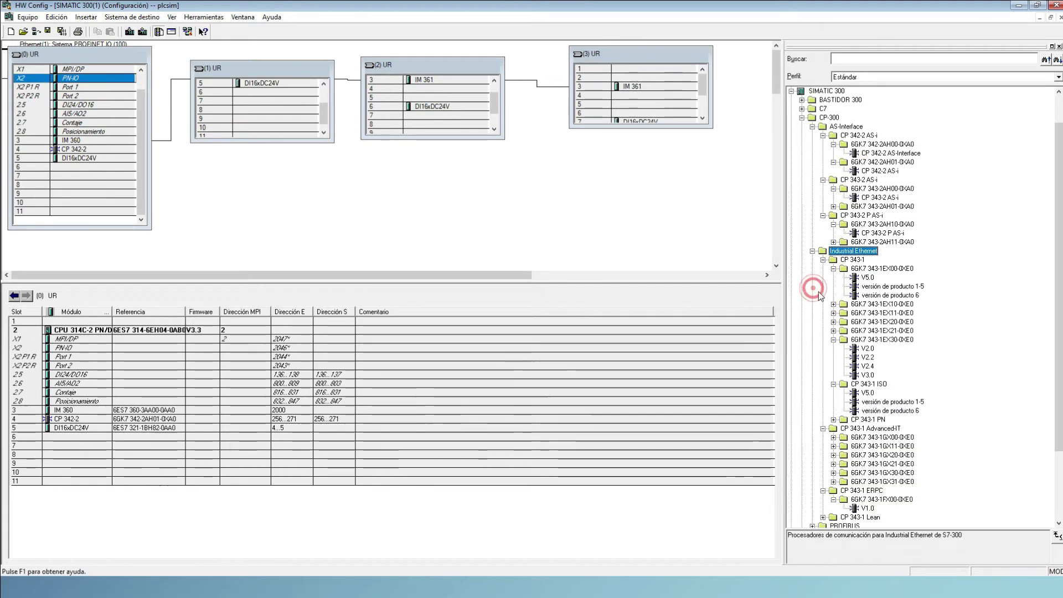
click(824, 260)
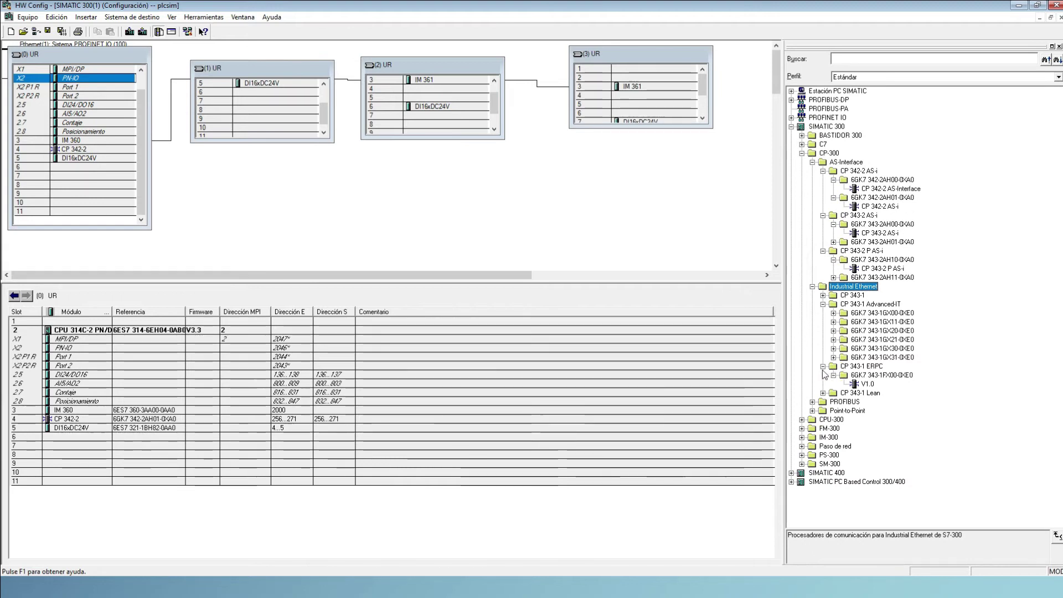
click(846, 393)
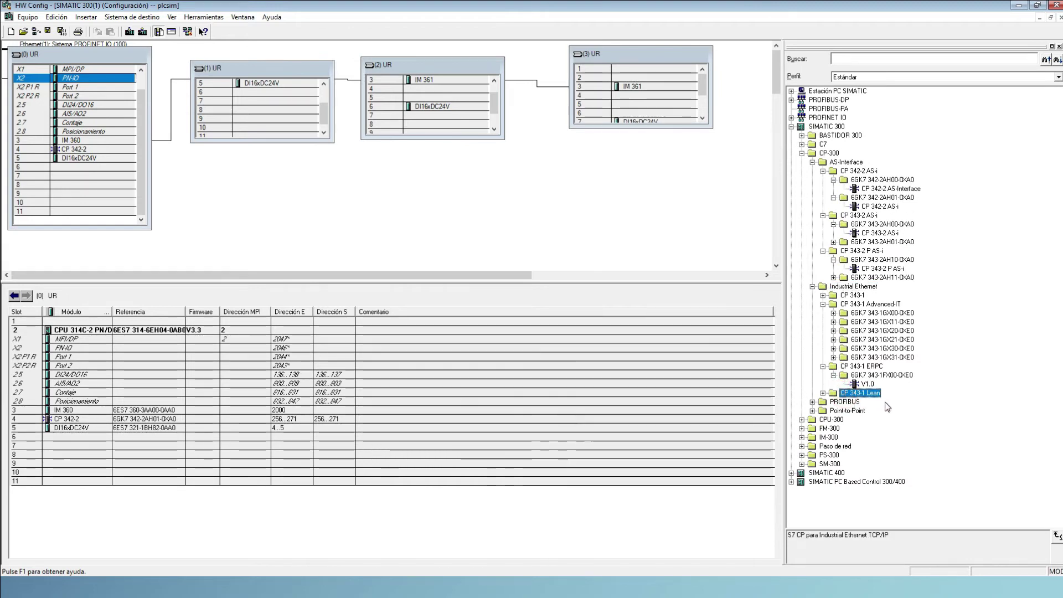
Step: Collapse the AS-Interface and Industrial Ethernet module listings and expand the PROFIBUS CP 342-5 family
click(813, 162)
click(824, 189)
click(823, 197)
click(822, 215)
click(812, 216)
click(830, 224)
click(824, 225)
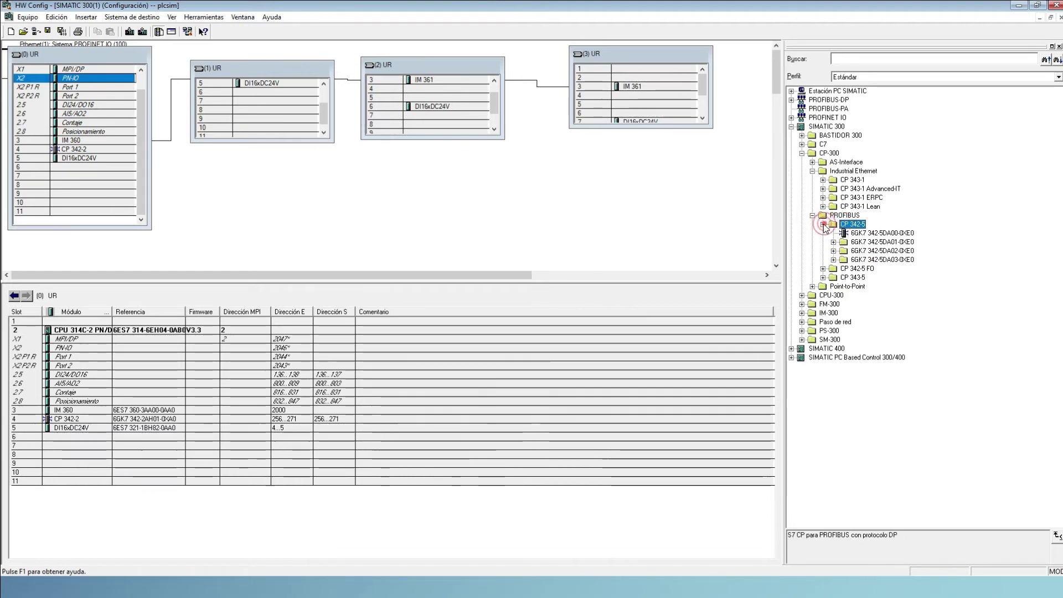
Step: Examine the descriptions of the PROFIBUS CP 342-5 family and order number 6GK7 342-5DA00-0XE0
click(853, 233)
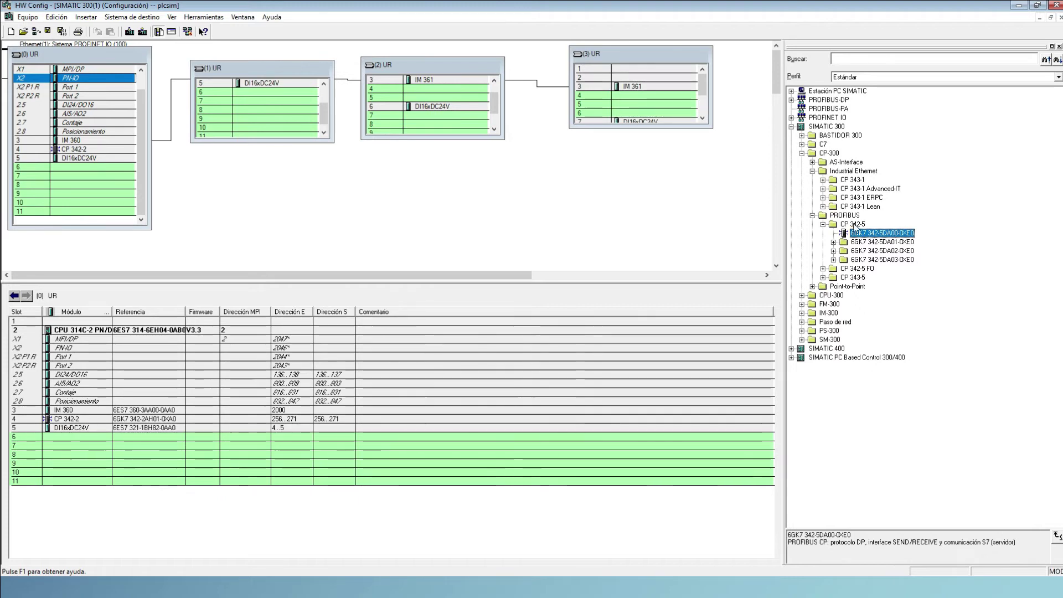
key(Up)
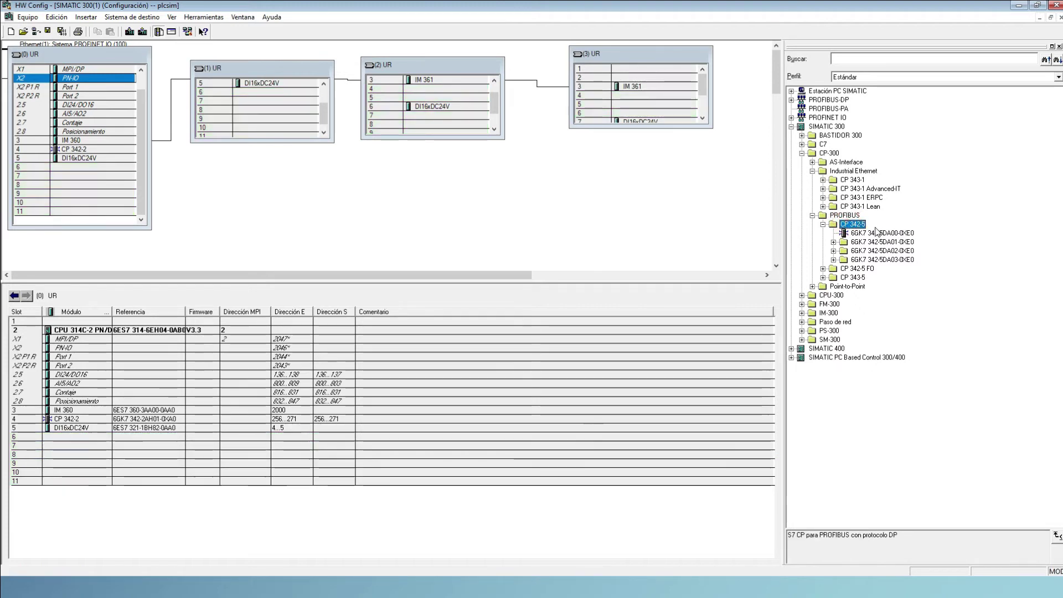
click(875, 233)
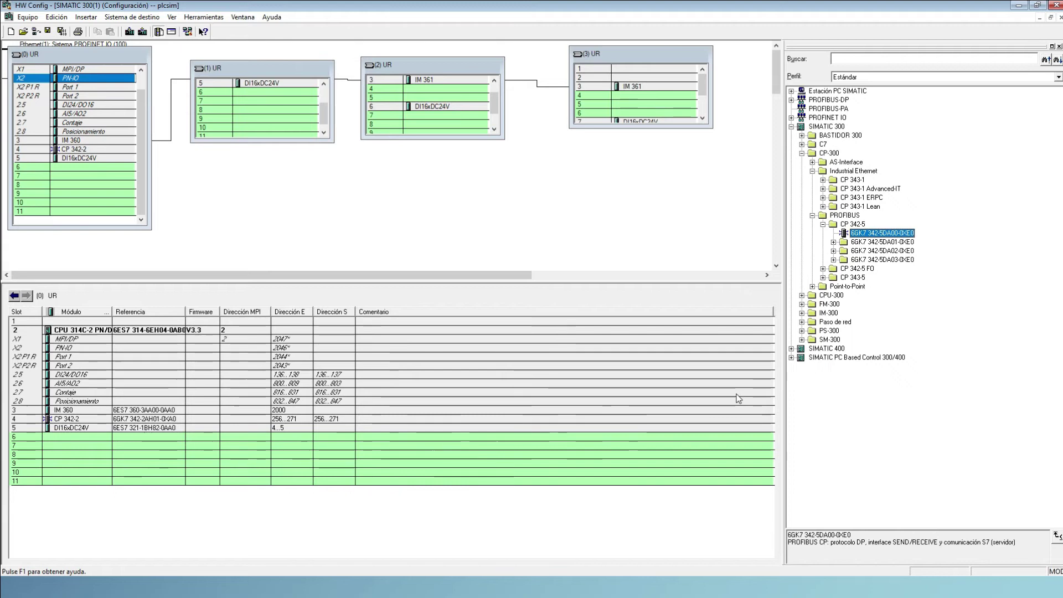
Step: Insert the PROFIBUS CP 342-5 6GK7 342-5DA00-0XE0 into slot 6 of rack 0 and review its interface's general properties and address/subnet parameters
drag(862, 237, 82, 167)
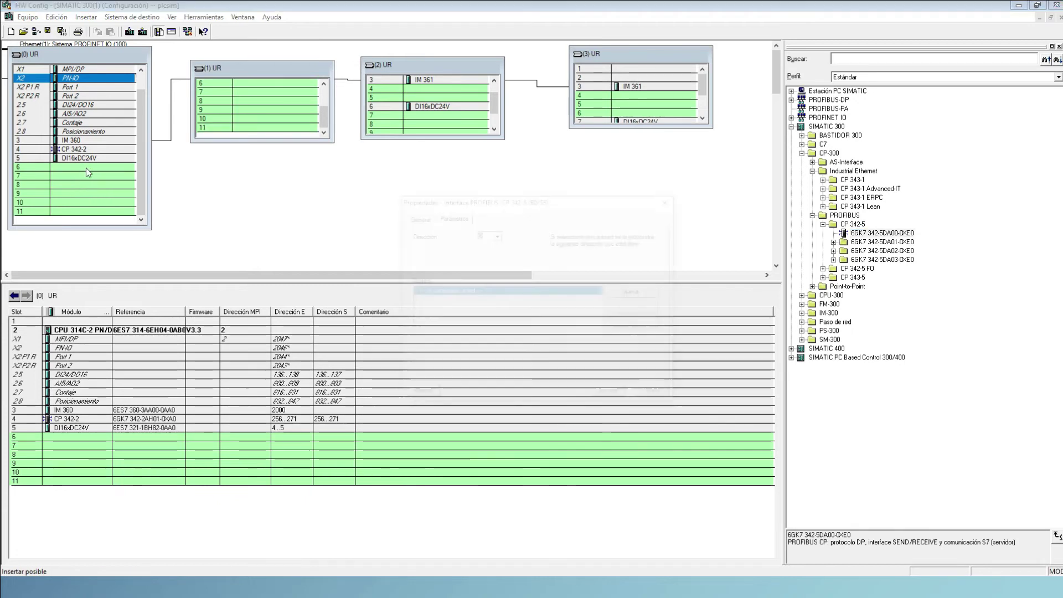
click(407, 219)
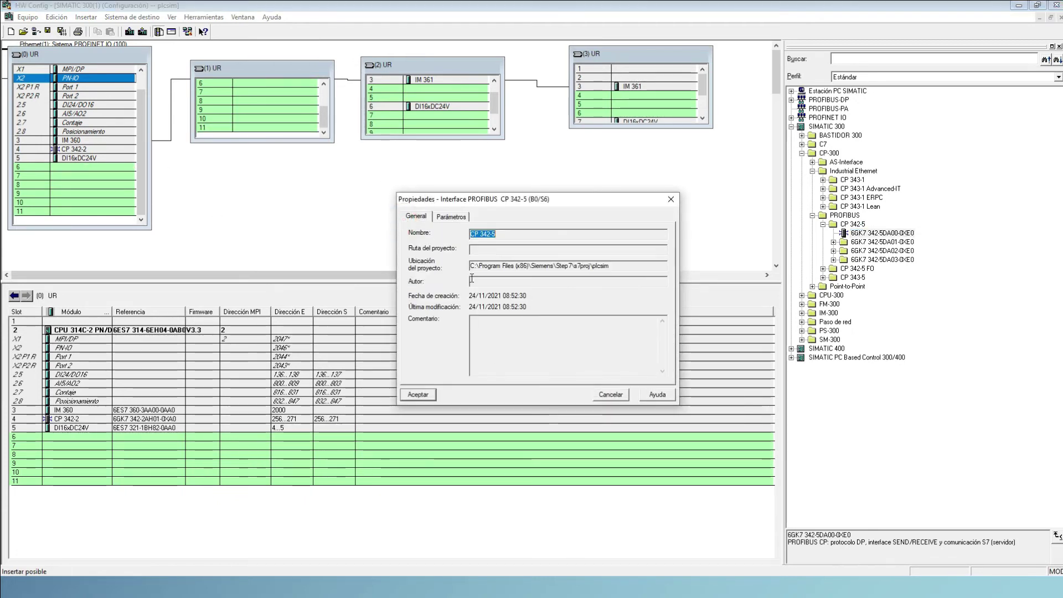
click(452, 217)
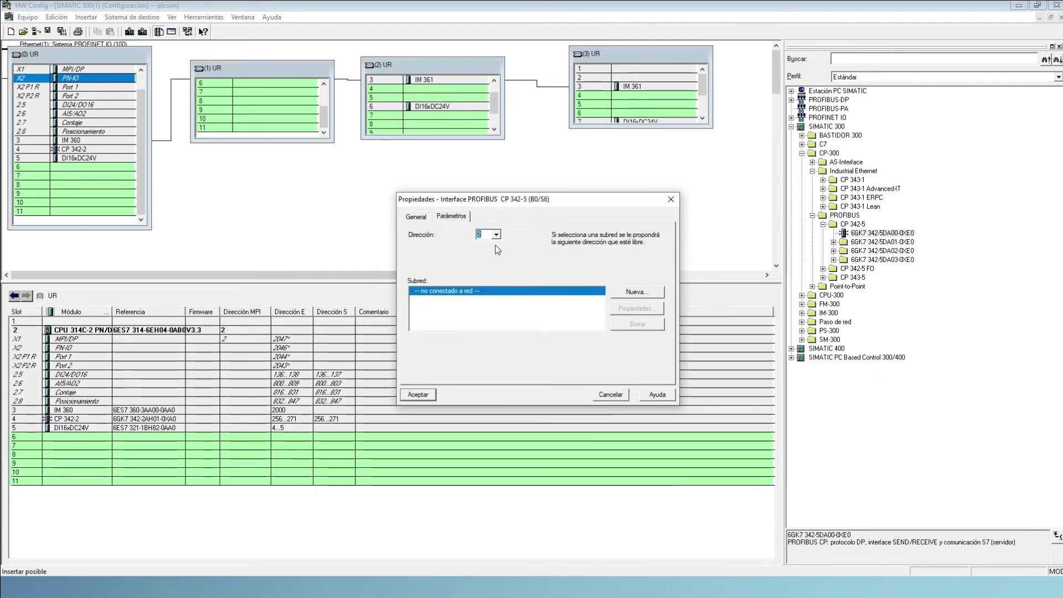
click(416, 216)
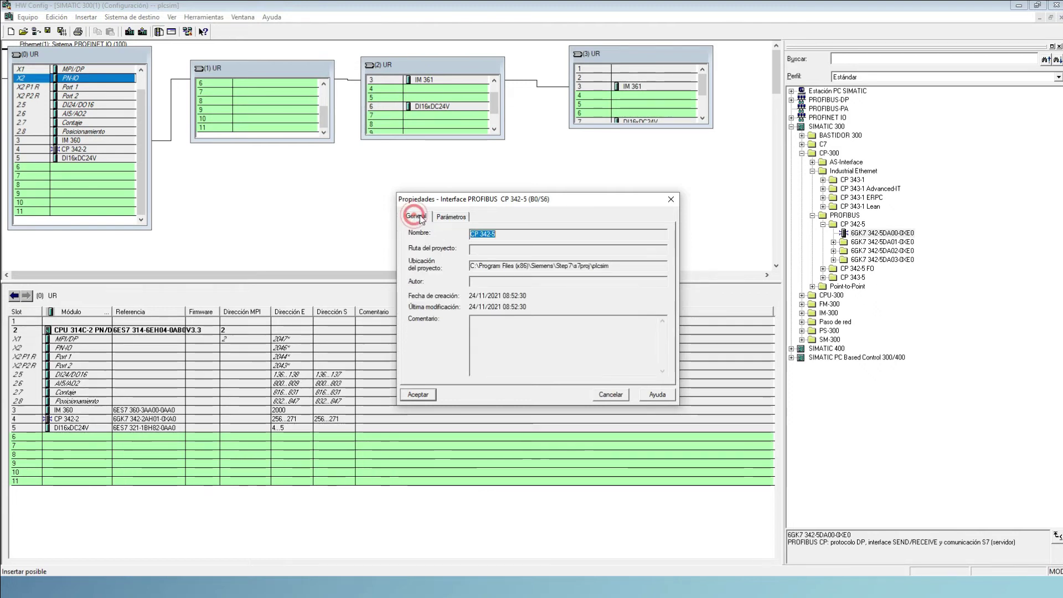
click(451, 216)
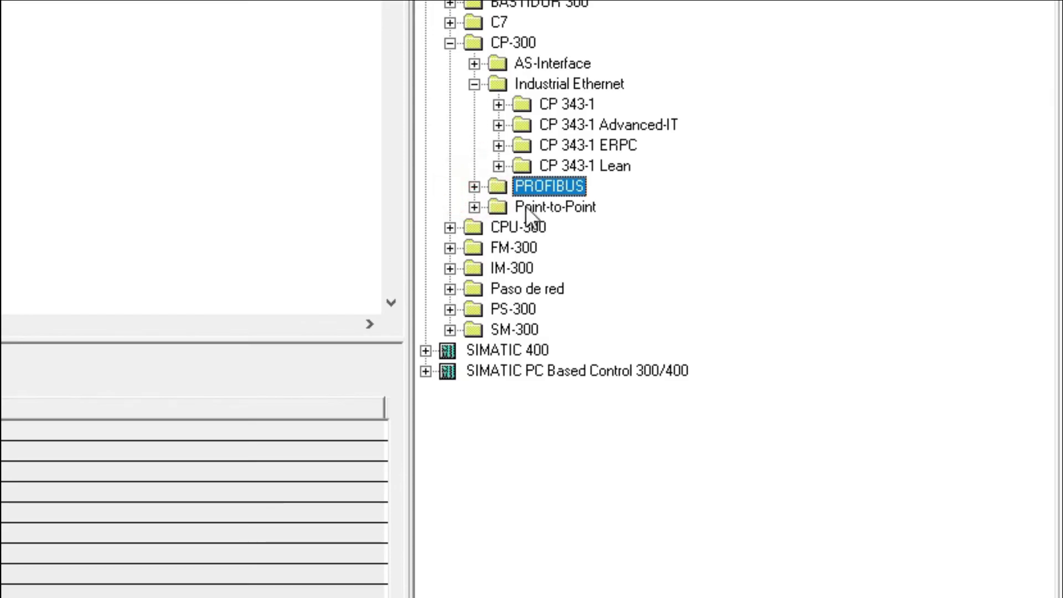
Step: Expand the Point-to-Point CP 340 family and examine its RS232C, 20mA TTY and RS422/485 variants
click(525, 206)
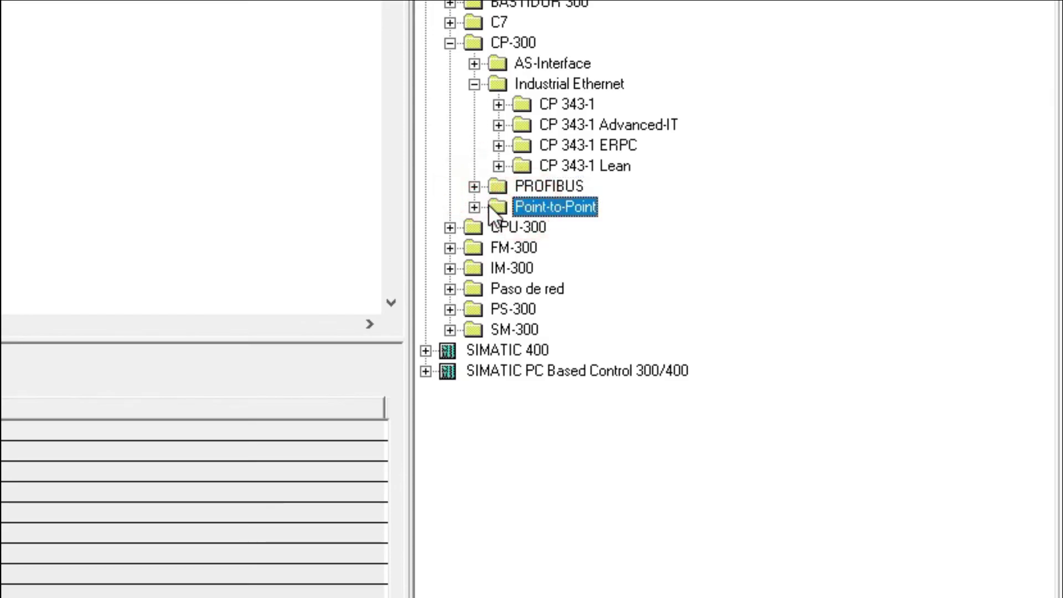
click(475, 206)
click(517, 226)
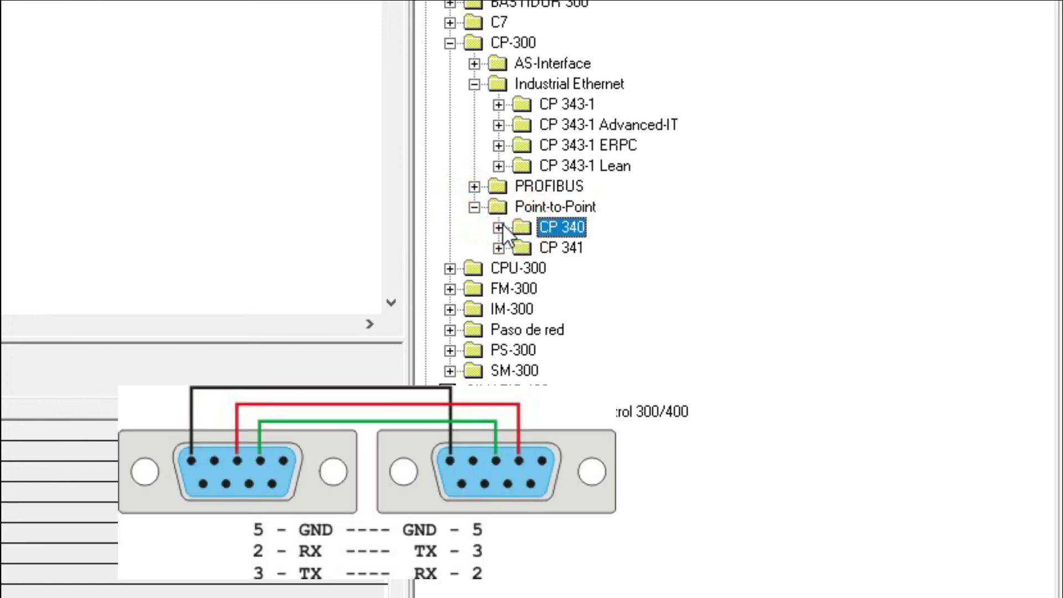
click(497, 228)
click(589, 248)
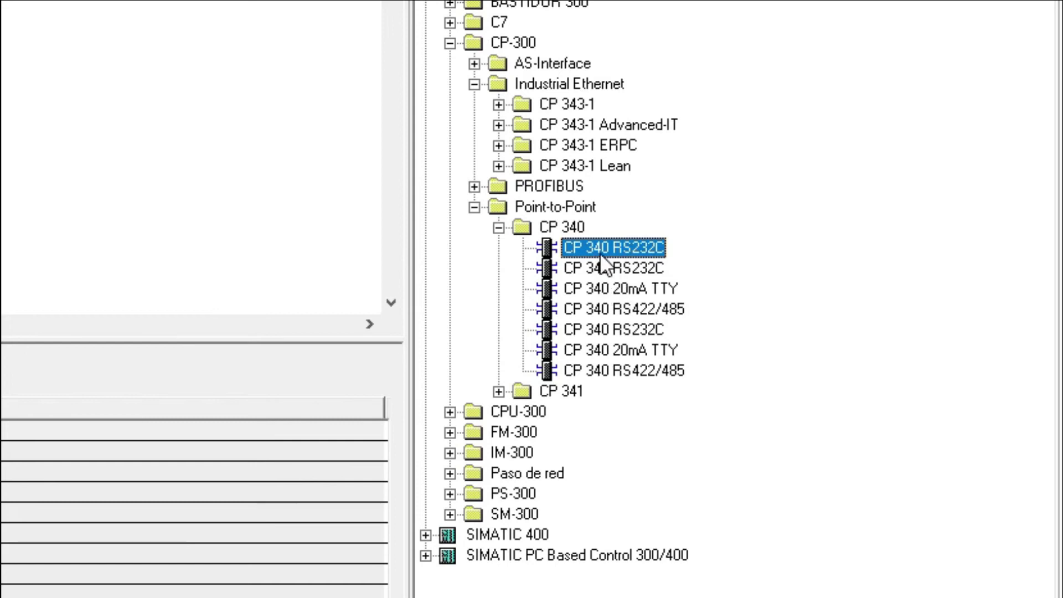
click(634, 288)
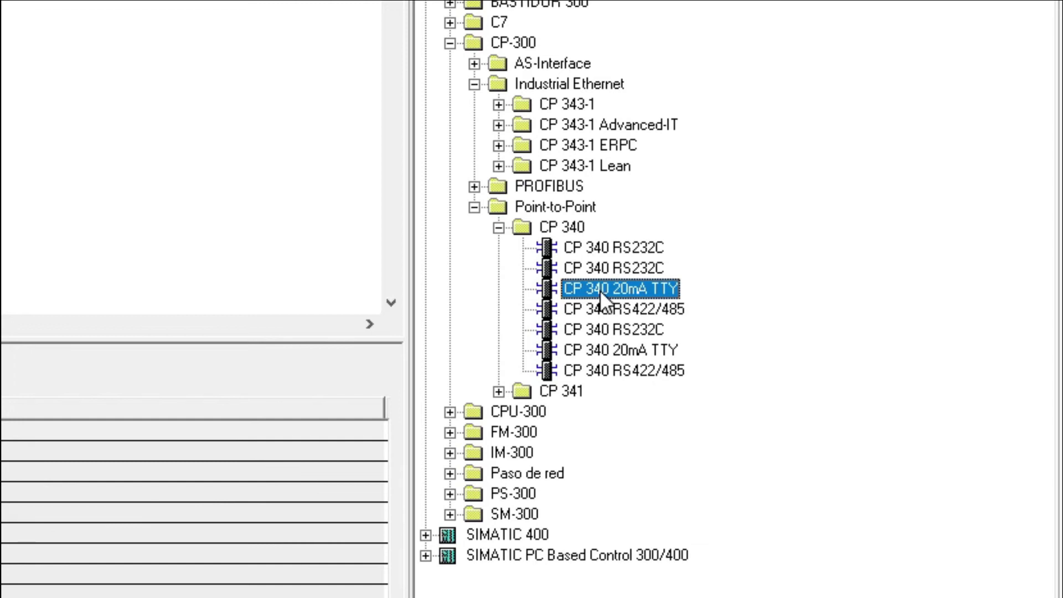
click(656, 293)
click(655, 310)
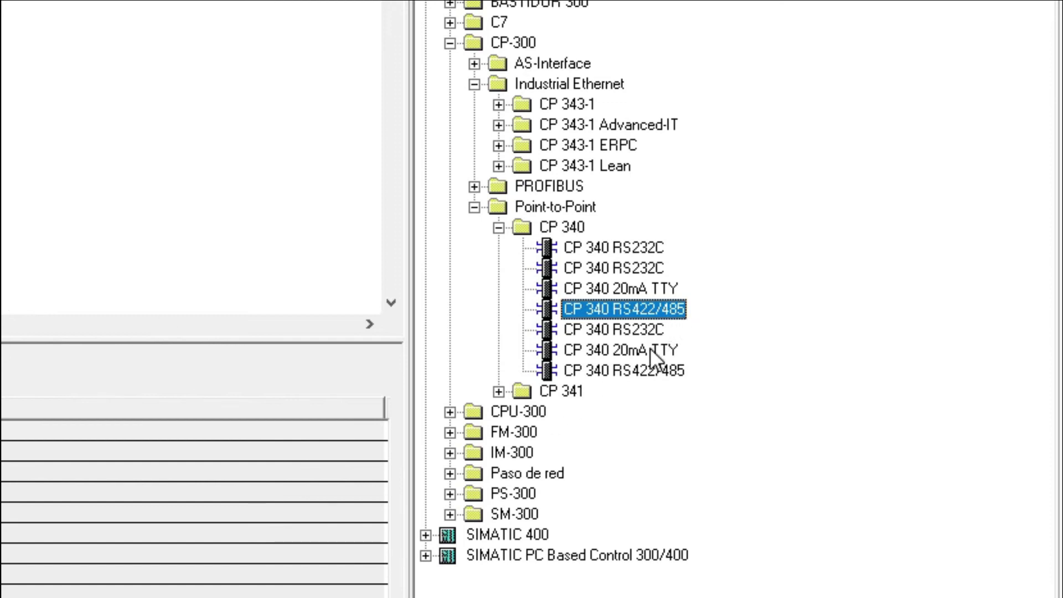
Step: Expand the CP 341 family and examine its RS232C, 20mA TTY and RS422/485 variants
click(499, 392)
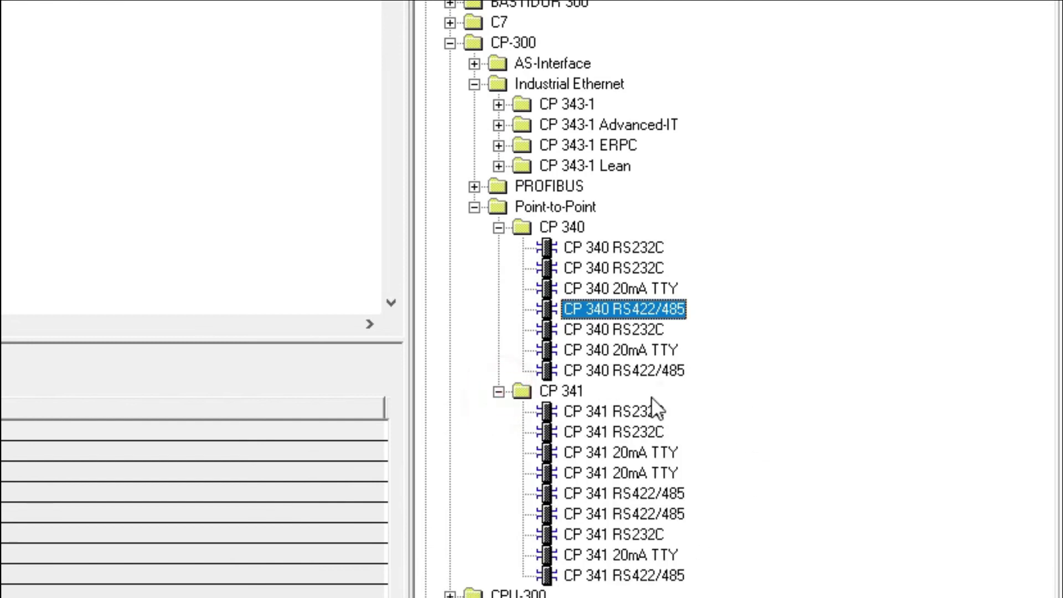
click(644, 415)
click(645, 453)
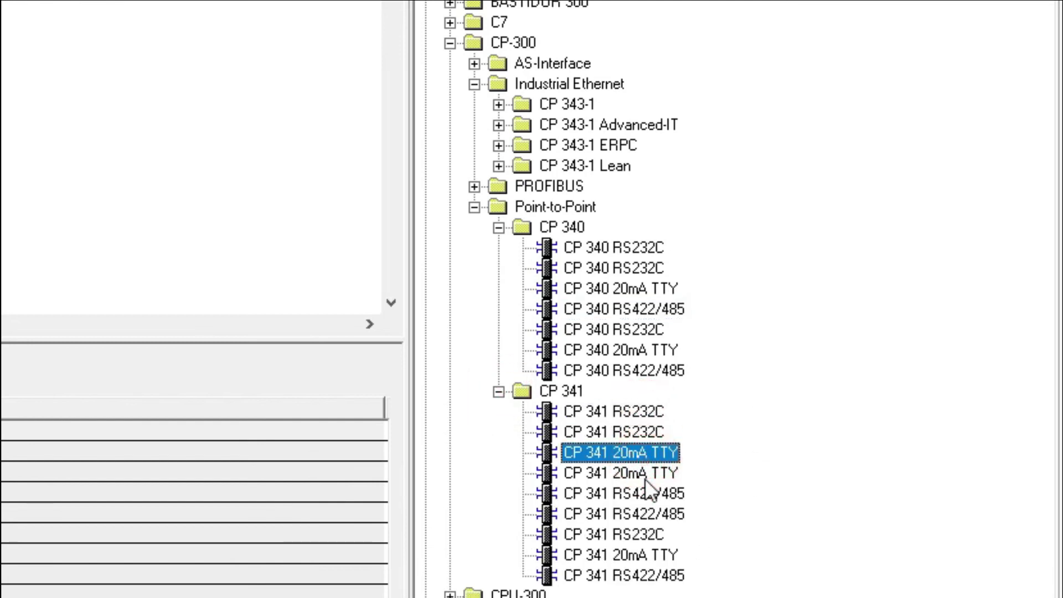
click(647, 494)
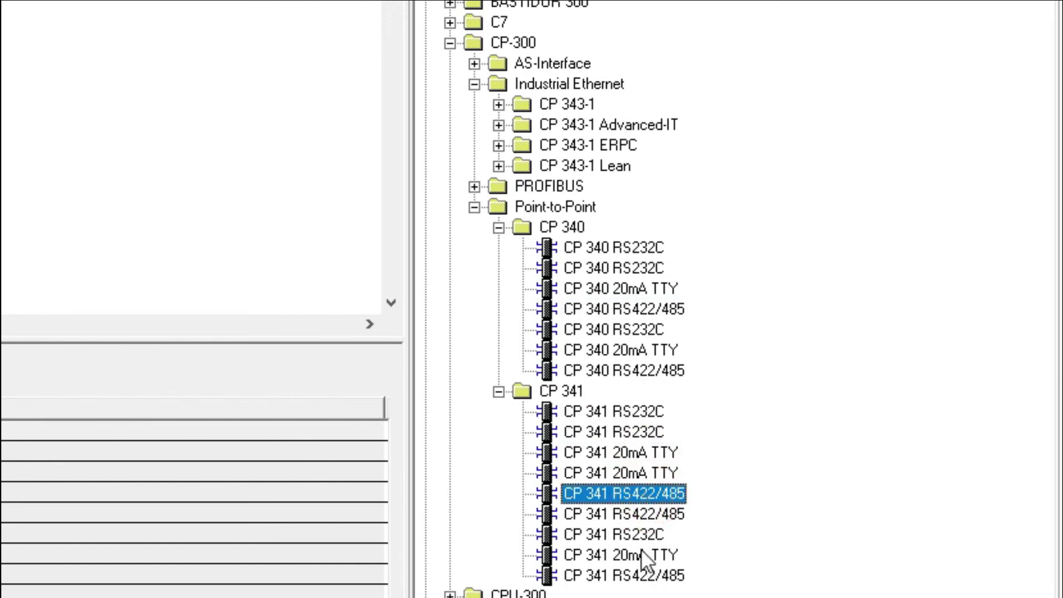
click(639, 532)
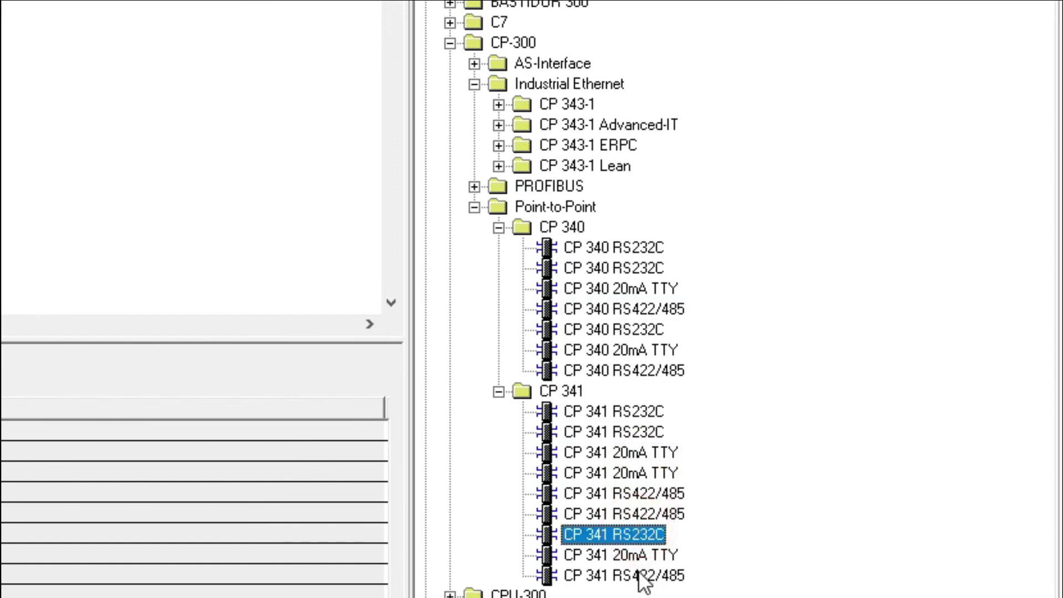